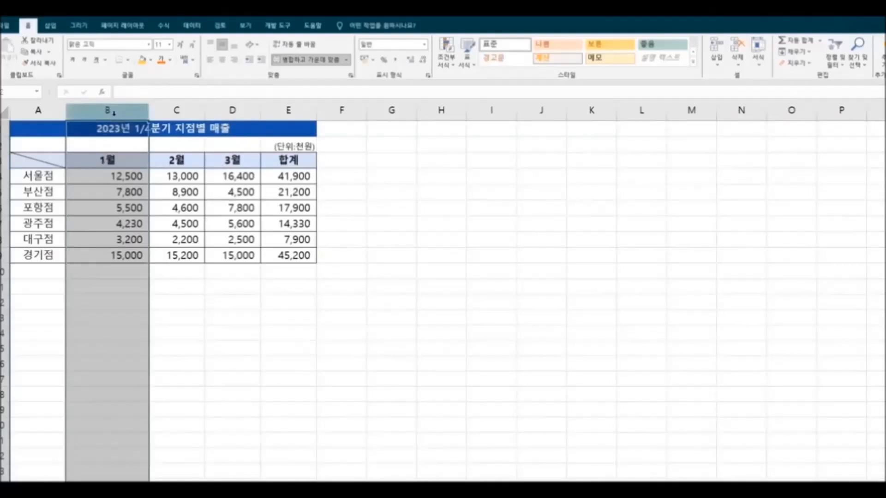
Widen columns B through D to one equal width.
{"action": "left_click_drag", "start_coordinate": [111, 111], "coordinate": [233, 110]}
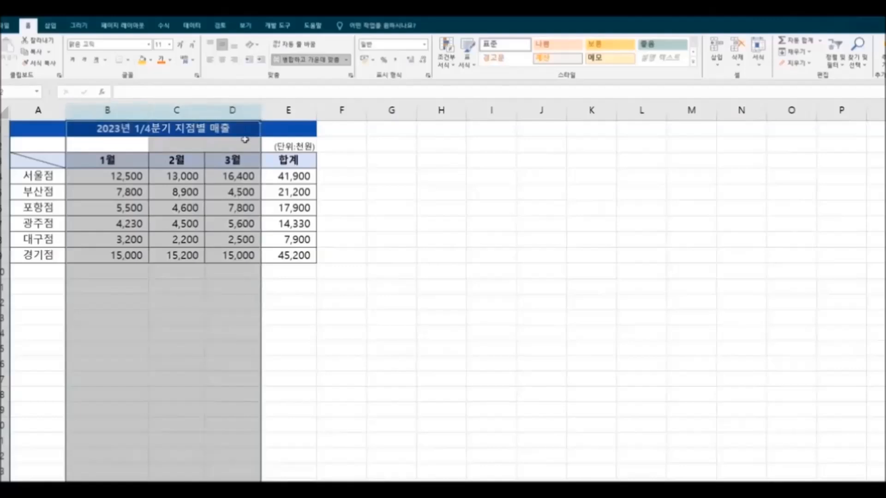
{"action": "left_click_drag", "start_coordinate": [263, 113], "coordinate": [306, 111]}
{"action": "left_click", "coordinate": [411, 307]}
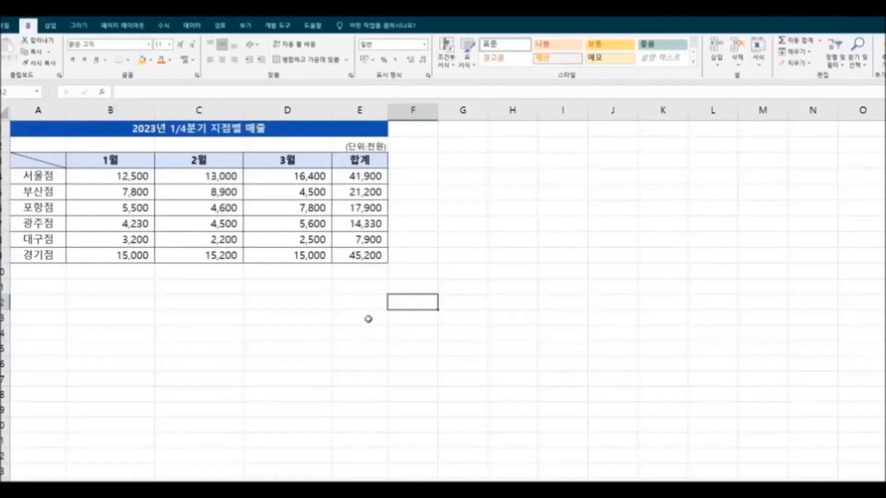
Give columns B through E the same width by entering a numeric column width.
{"action": "left_click_drag", "start_coordinate": [118, 113], "coordinate": [406, 113]}
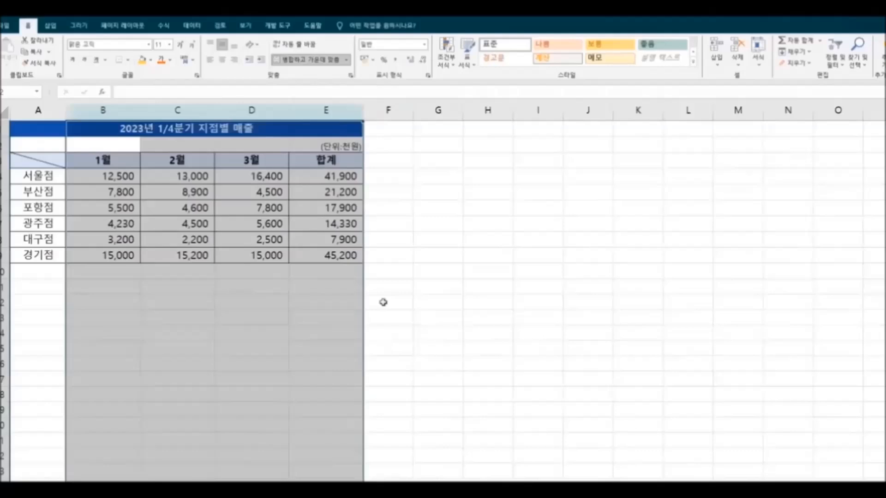
{"action": "right_click", "coordinate": [314, 200]}
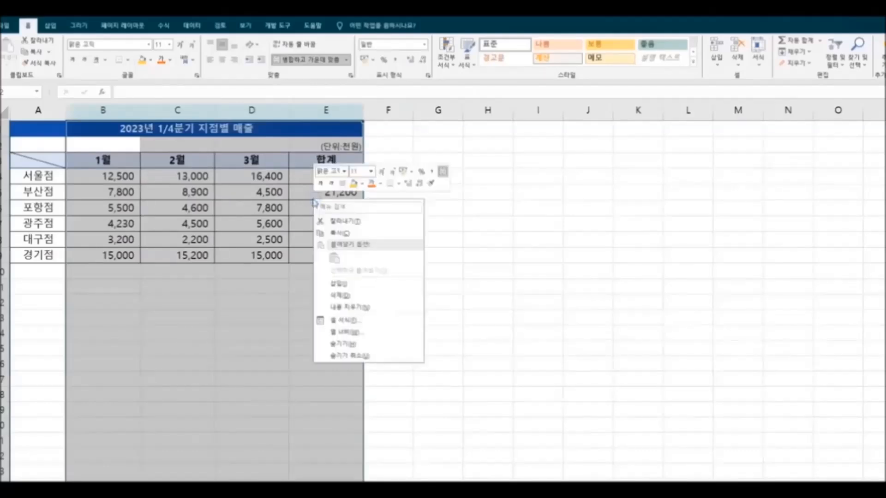
{"action": "left_click", "coordinate": [389, 332]}
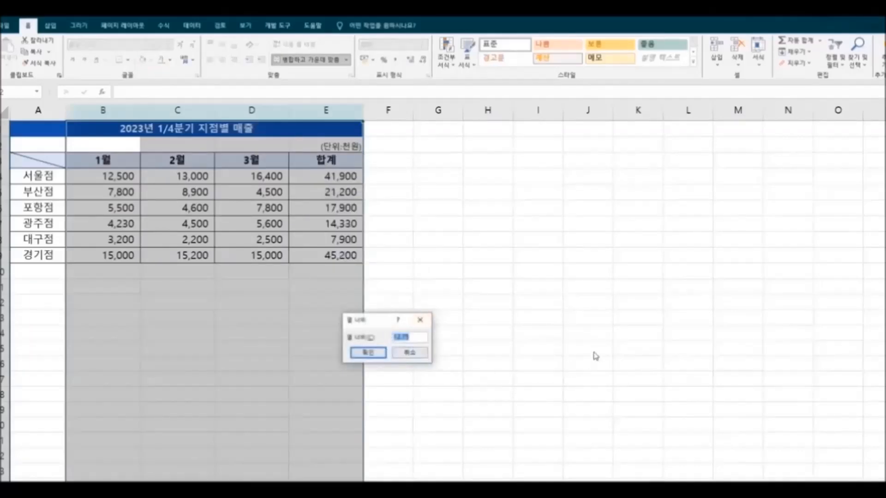
{"action": "type", "text": "1"}
{"action": "left_click", "coordinate": [368, 353]}
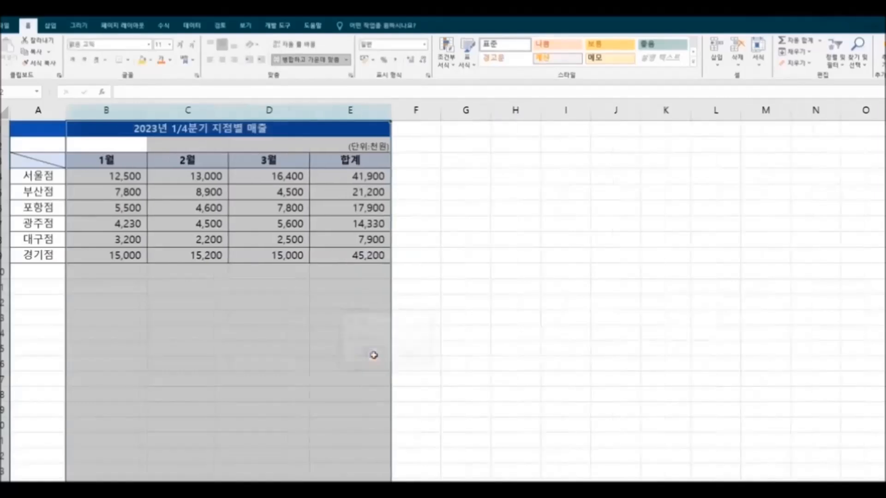
{"action": "left_click", "coordinate": [491, 360]}
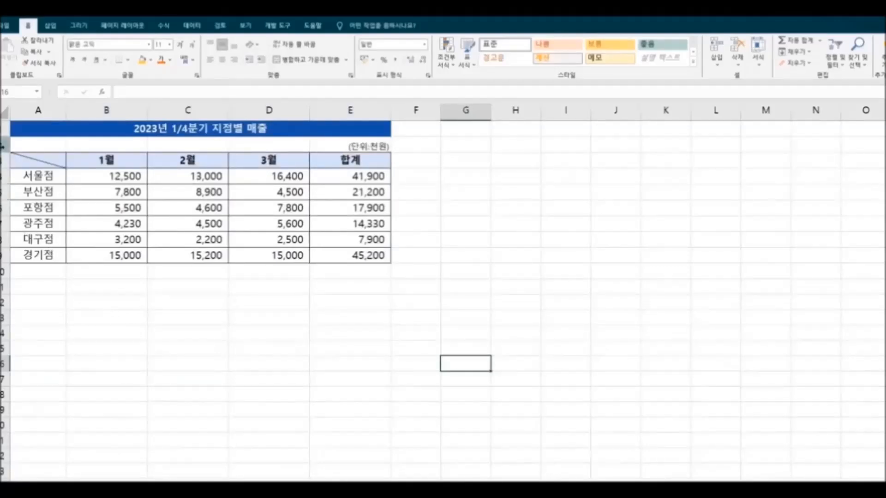
Increase the height of title row 1 and set the title text's font size to 14.
{"action": "left_click_drag", "start_coordinate": [5, 137], "coordinate": [6, 150]}
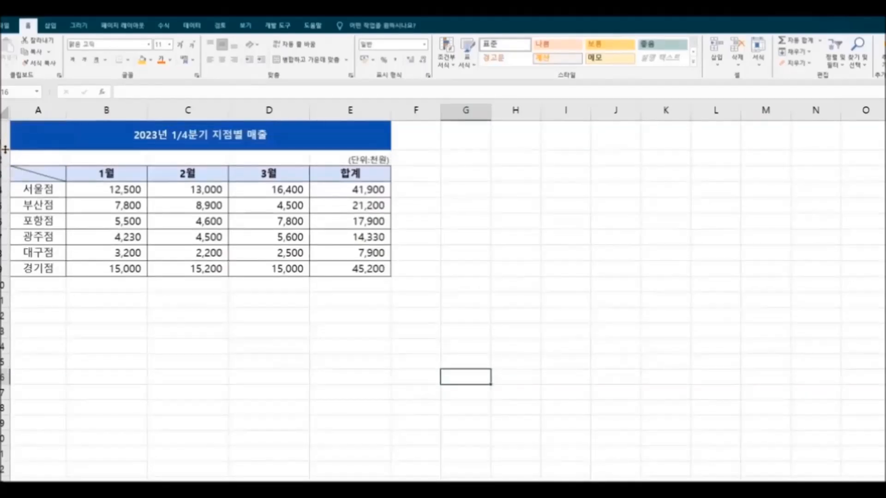
{"action": "left_click", "coordinate": [129, 140]}
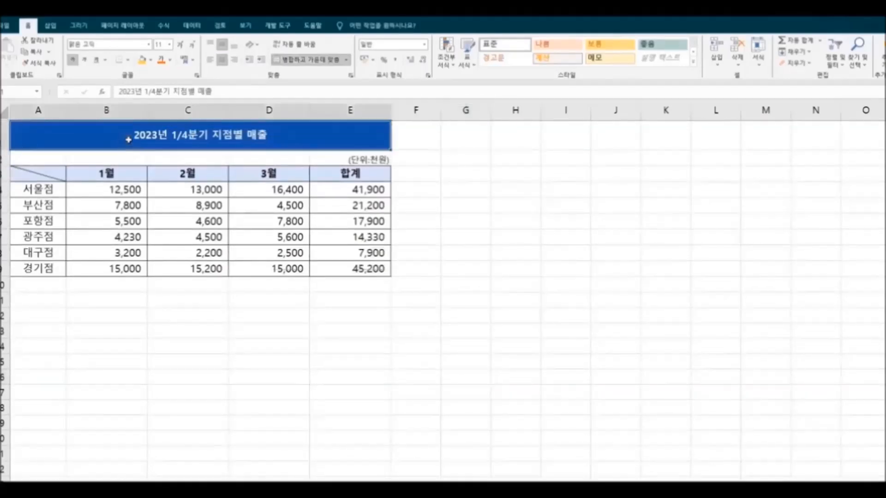
{"action": "double_click", "coordinate": [130, 139]}
{"action": "left_click_drag", "start_coordinate": [133, 136], "coordinate": [267, 136]}
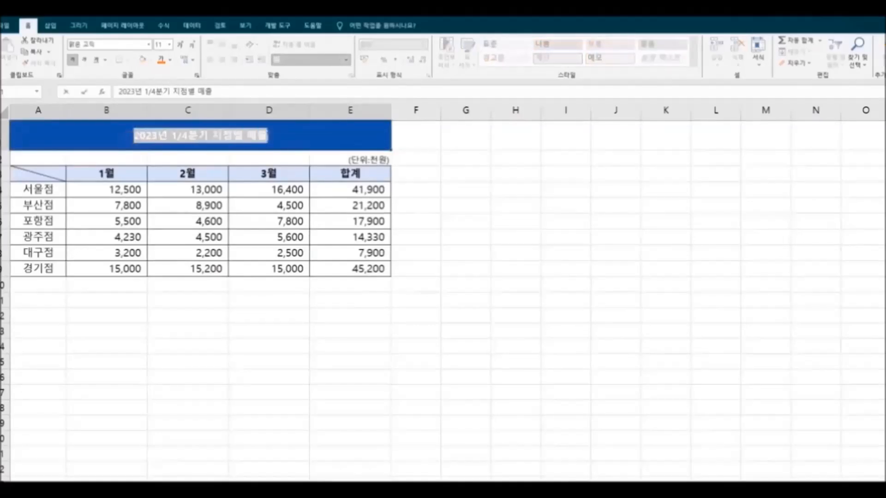
{"action": "left_click", "coordinate": [169, 45]}
{"action": "left_click", "coordinate": [163, 114]}
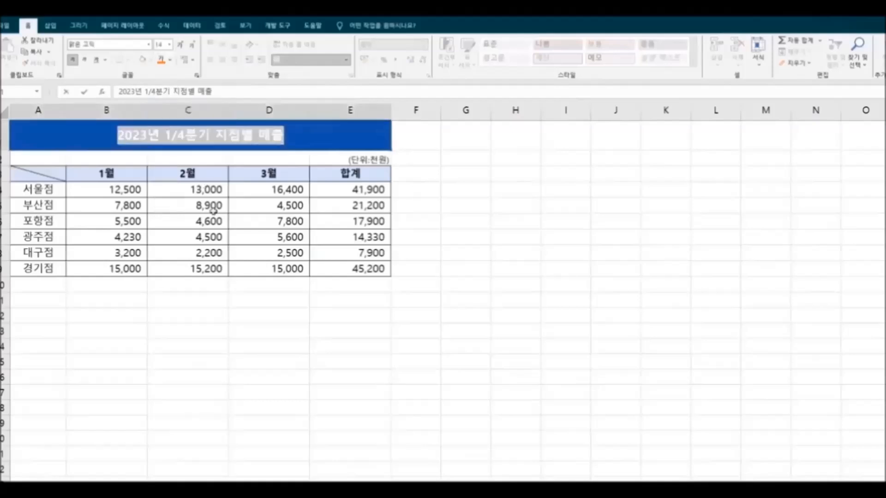
{"action": "left_click", "coordinate": [219, 358]}
Set the row height of table rows 3 through 9 to 28.
{"action": "left_click_drag", "start_coordinate": [3, 174], "coordinate": [5, 283]}
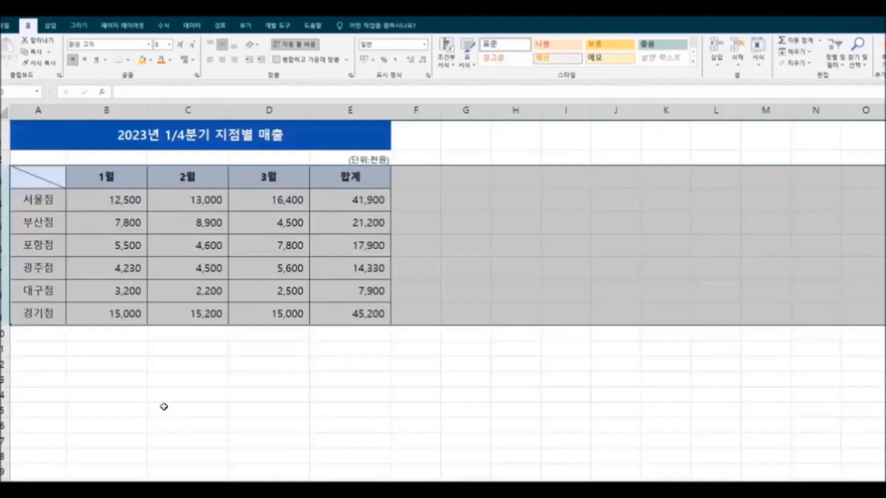
{"action": "right_click", "coordinate": [32, 313]}
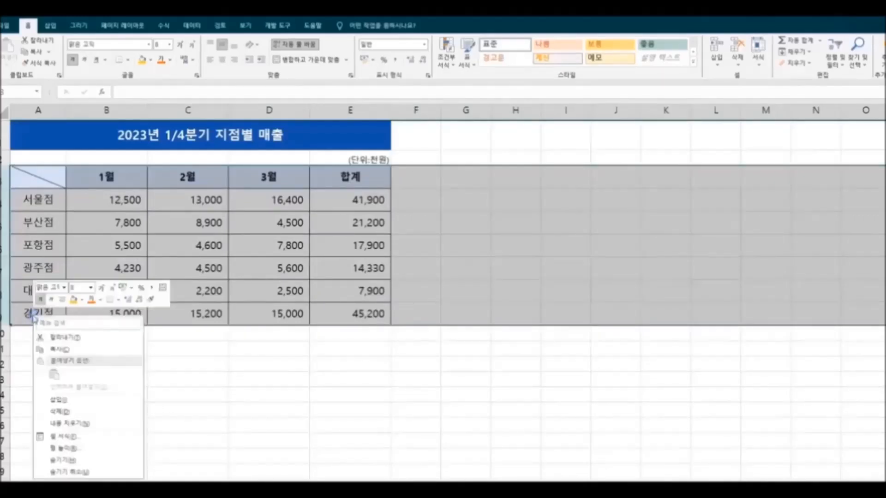
{"action": "left_click", "coordinate": [109, 447]}
{"action": "left_click_drag", "start_coordinate": [104, 437], "coordinate": [165, 353]}
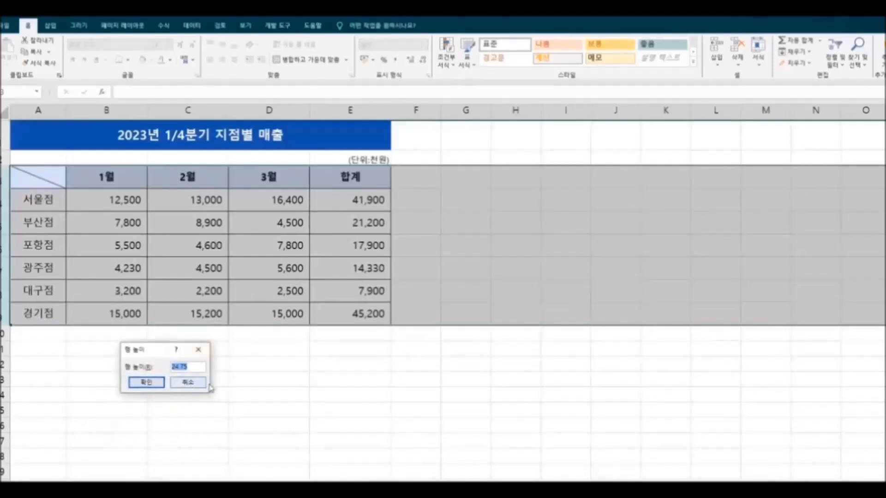
{"action": "type", "text": "28"}
{"action": "left_click", "coordinate": [146, 382]}
{"action": "left_click", "coordinate": [329, 418]}
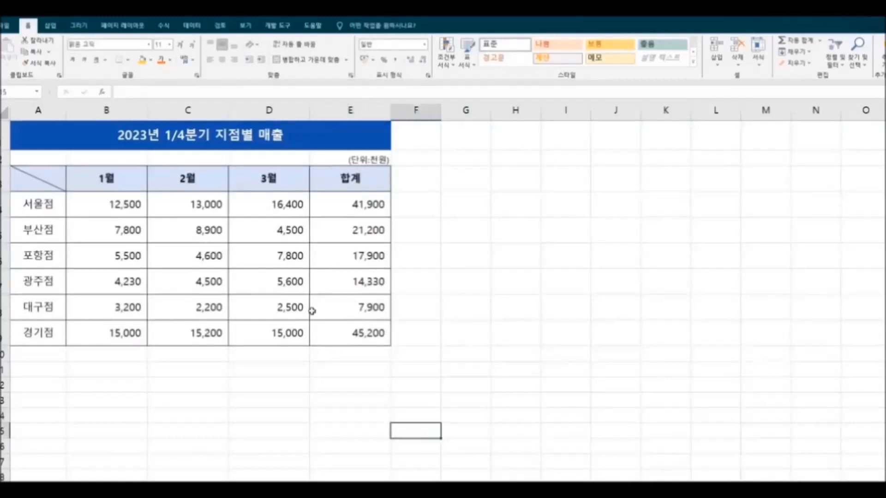
Insert two blank columns between the 3월 and 합계 columns.
{"action": "left_click", "coordinate": [349, 111]}
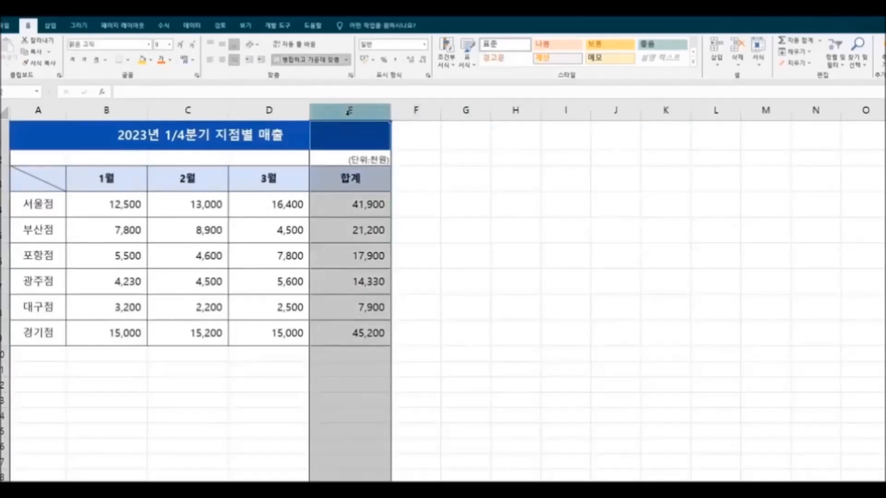
{"action": "right_click", "coordinate": [350, 111]}
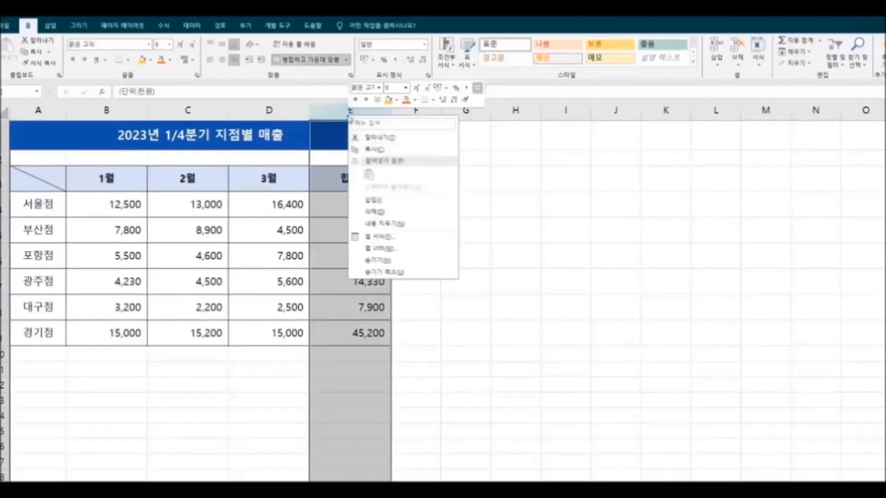
{"action": "left_click", "coordinate": [405, 199]}
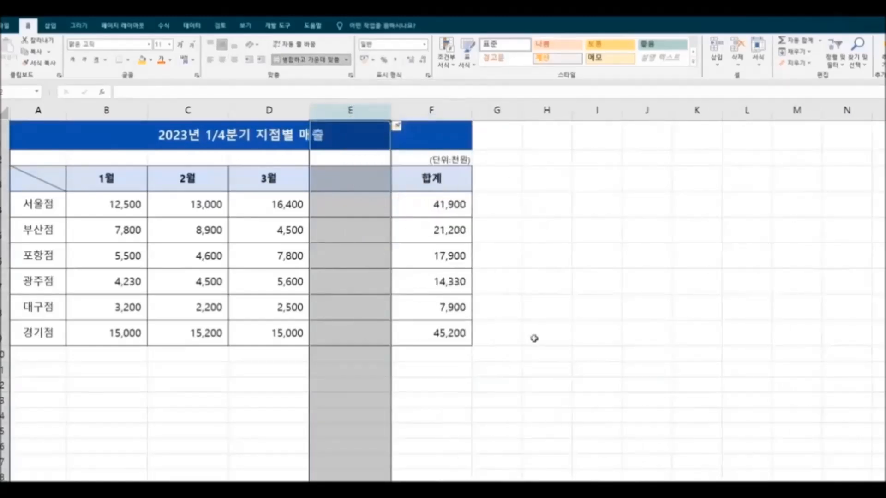
{"action": "right_click", "coordinate": [360, 111]}
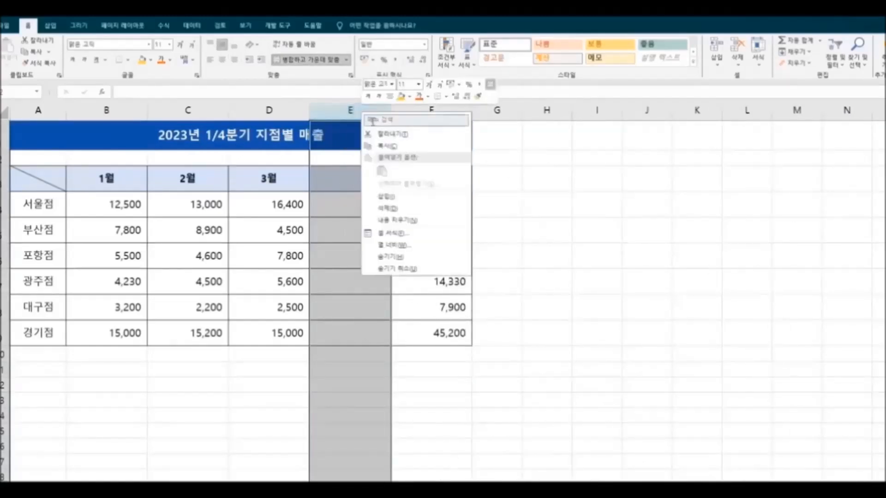
{"action": "left_click", "coordinate": [402, 198]}
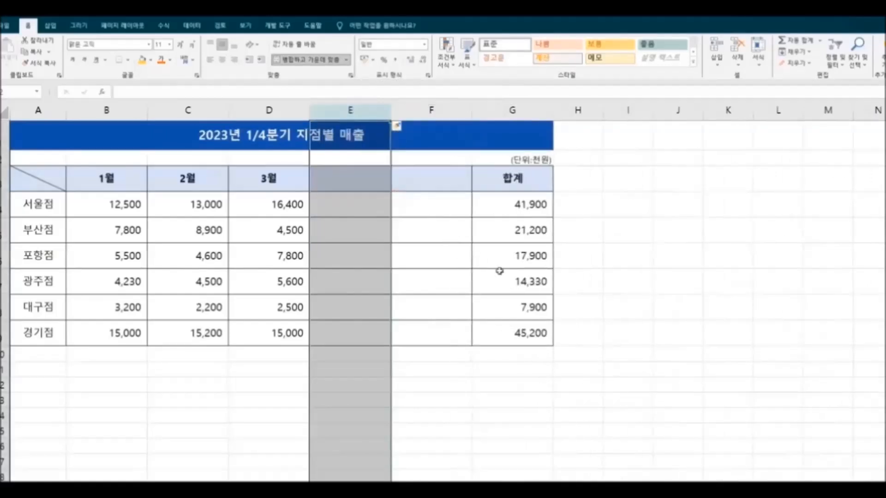
{"action": "right_click", "coordinate": [367, 137]}
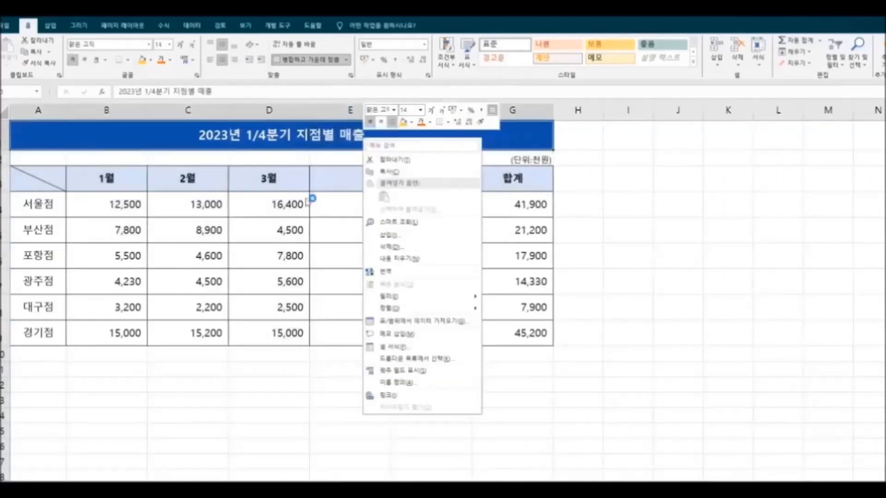
{"action": "key", "text": "Escape"}
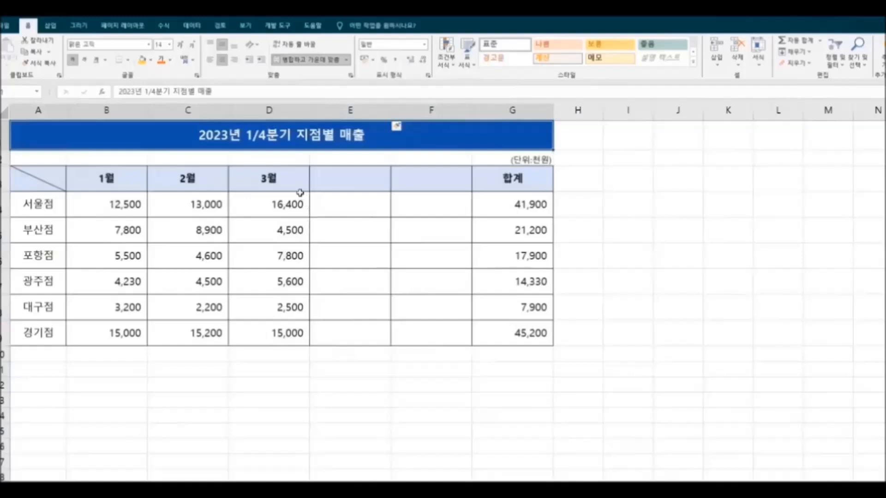
Continue the month headers from 3월 into the two blank columns as 4월 and 5월.
{"action": "left_click", "coordinate": [271, 183]}
{"action": "left_click_drag", "start_coordinate": [310, 191], "coordinate": [410, 197]}
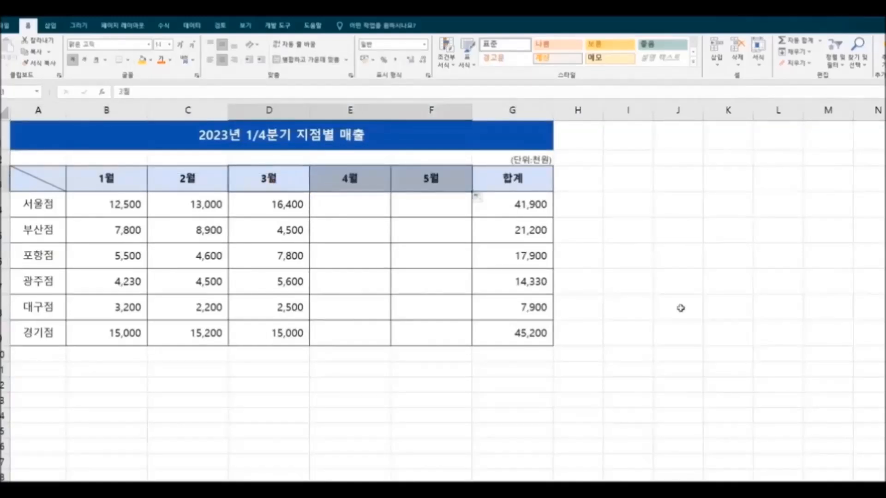
{"action": "left_click", "coordinate": [681, 308]}
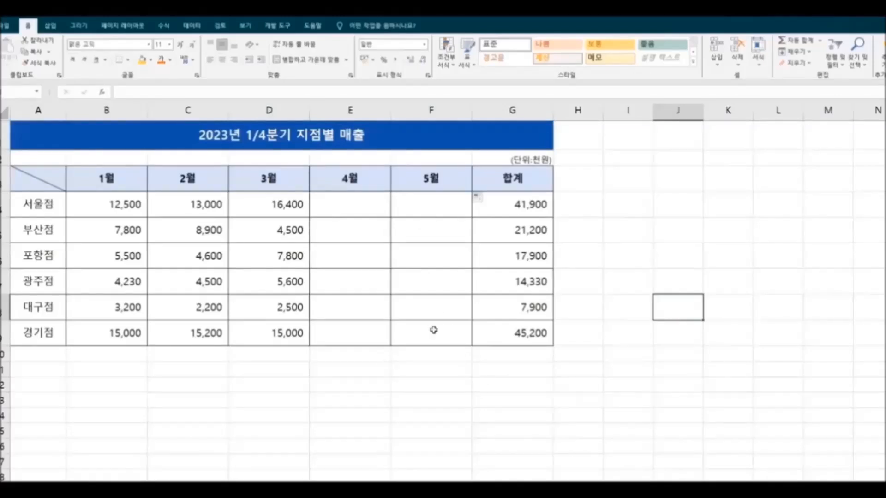
Delete the 4월 and 5월 columns, E and F, from the sheet.
{"action": "left_click_drag", "start_coordinate": [352, 112], "coordinate": [431, 113]}
{"action": "right_click", "coordinate": [436, 116]}
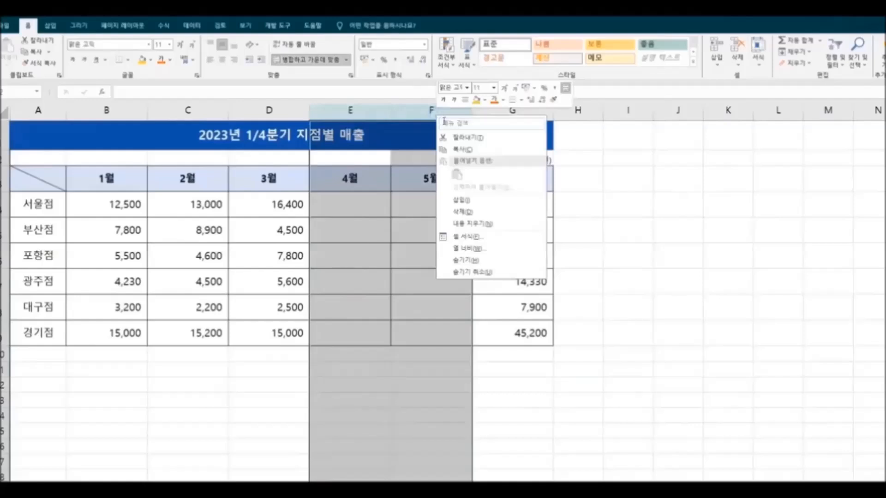
{"action": "left_click", "coordinate": [484, 212]}
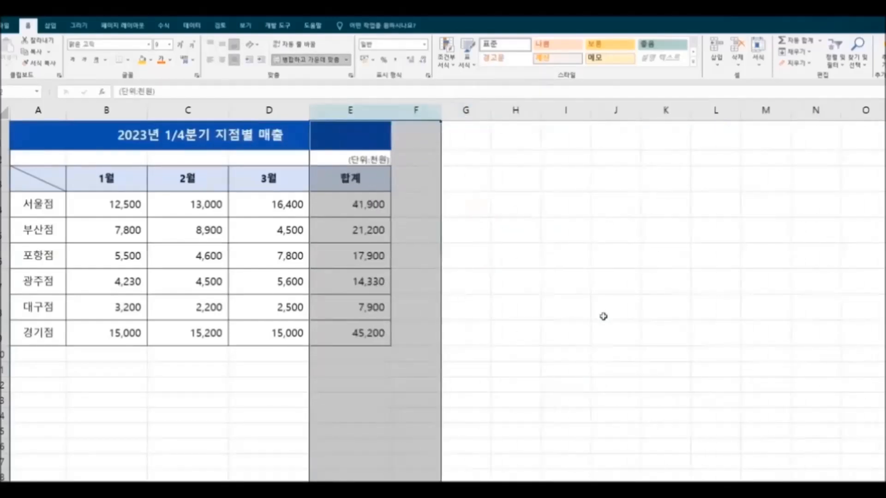
{"action": "left_click", "coordinate": [604, 317]}
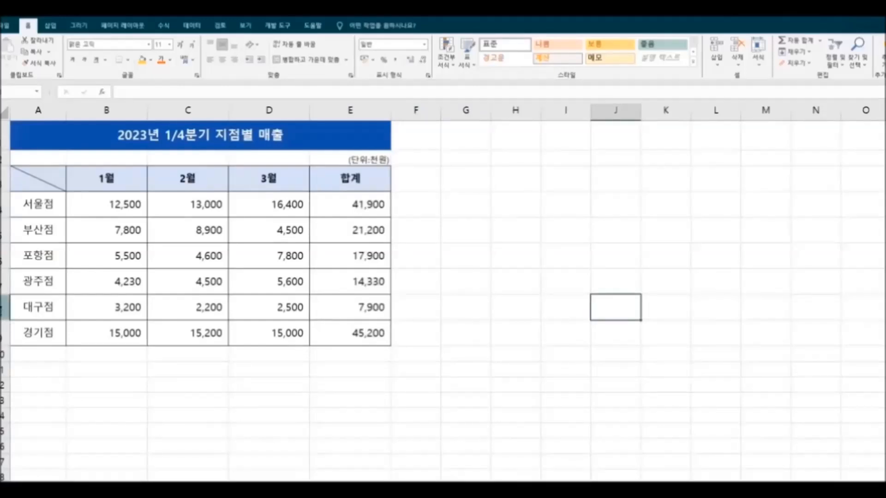
Insert two blank rows, one at a time, between the 광주점 and 대구점 rows.
{"action": "left_click", "coordinate": [4, 307]}
{"action": "right_click", "coordinate": [2, 307]}
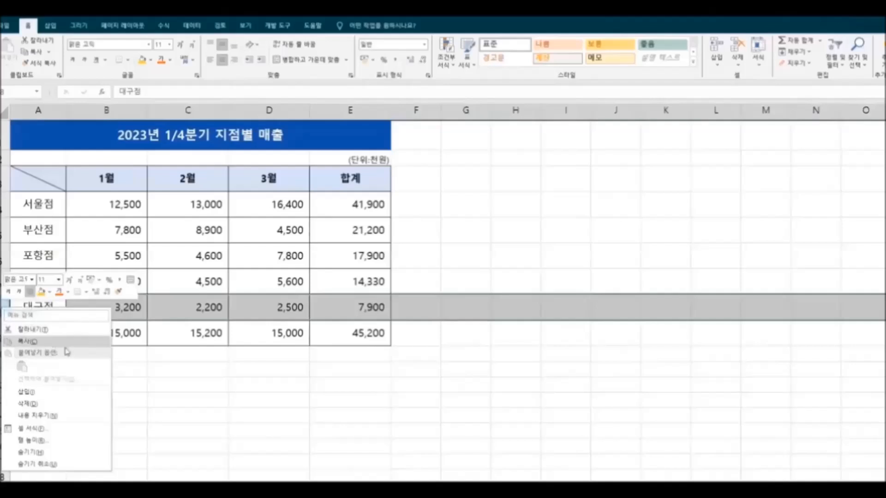
{"action": "left_click", "coordinate": [82, 389]}
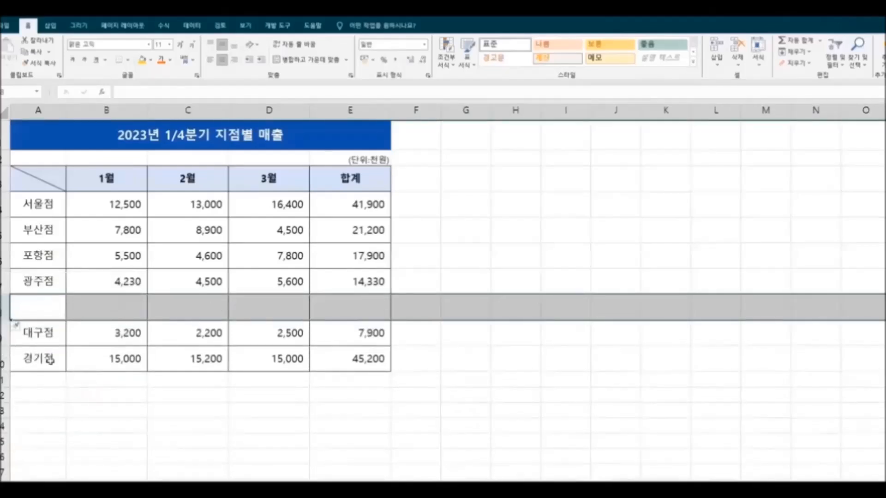
{"action": "right_click", "coordinate": [4, 308]}
{"action": "left_click", "coordinate": [61, 391]}
Insert two more blank rows at once at rows 8 and 9, above 대구점.
{"action": "left_click_drag", "start_coordinate": [4, 307], "coordinate": [2, 337]}
{"action": "right_click", "coordinate": [2, 338]}
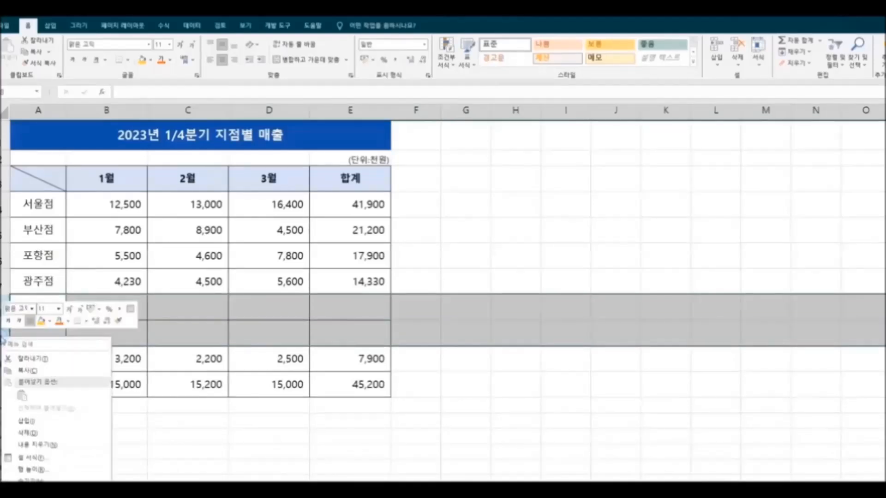
{"action": "left_click", "coordinate": [59, 420]}
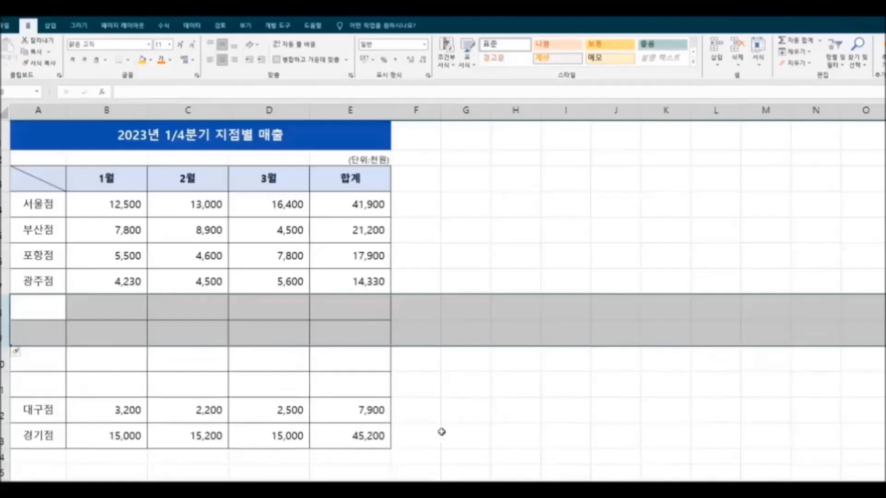
{"action": "left_click", "coordinate": [443, 434]}
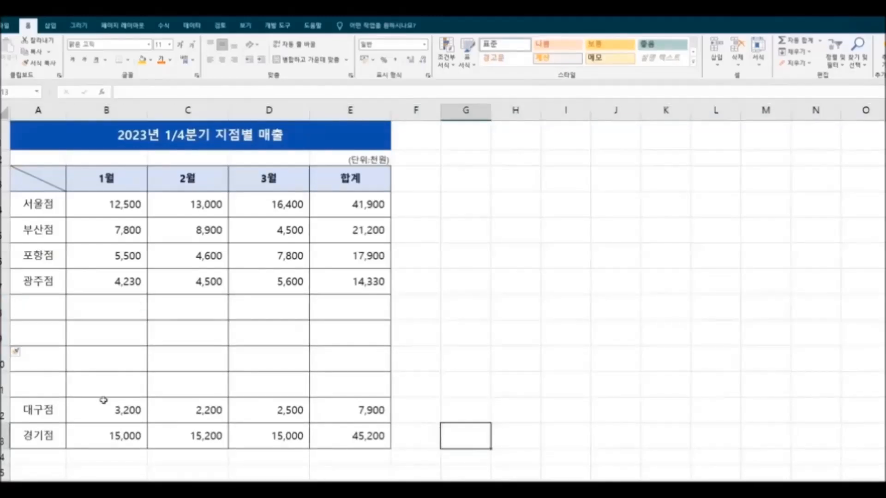
Enter the branch names 전남점, 전북점, 경북점 and 경남점 in cells A8 through A11.
{"action": "left_click", "coordinate": [45, 313]}
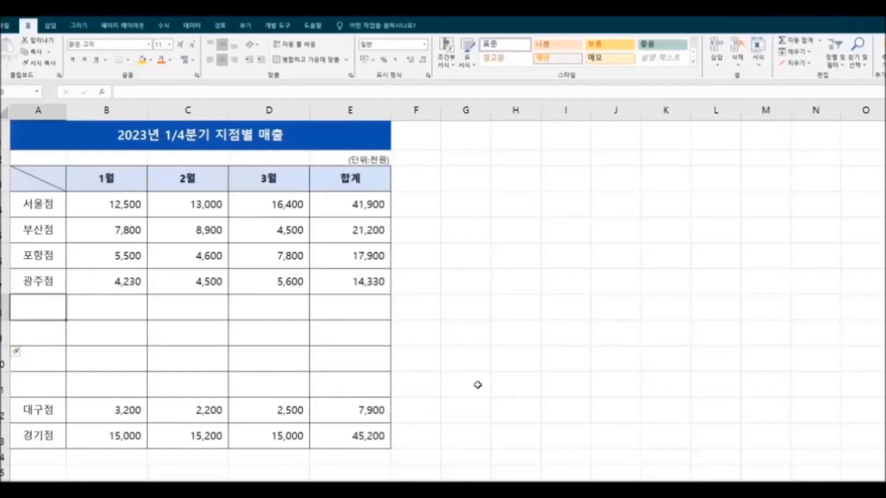
{"action": "type", "text": "전니"}
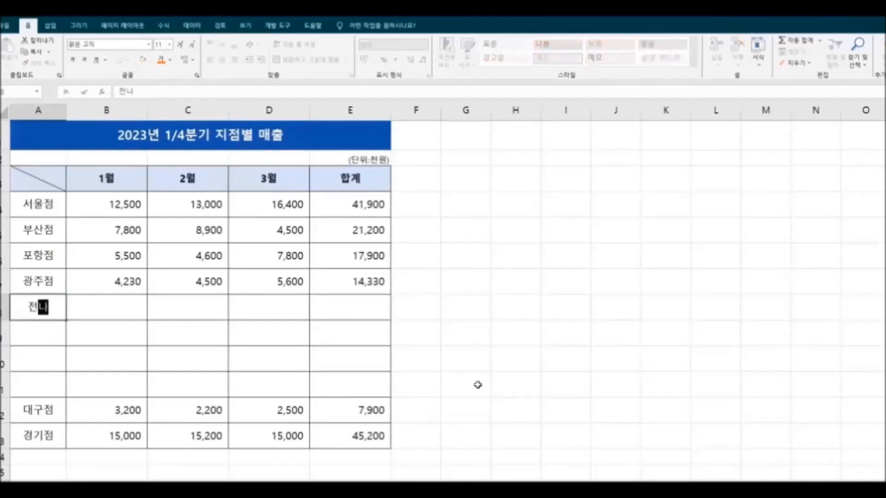
{"action": "type", "text": "점"}
{"action": "key", "text": "Return"}
{"action": "type", "text": "ㅈ전북점"}
{"action": "key", "text": "Return"}
{"action": "type", "text": "경북점"}
{"action": "key", "text": "Return"}
{"action": "type", "text": "경남점"}
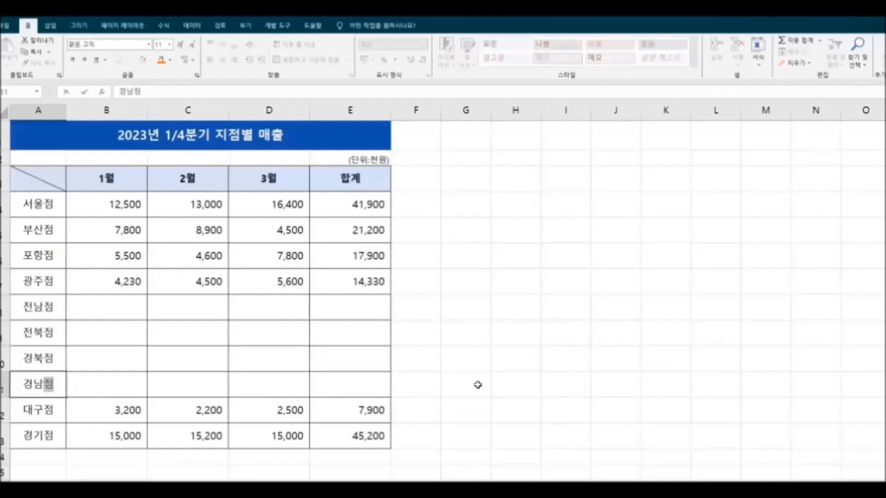
Delete rows 8 through 11, holding the 전남점, 전북점, 경북점 and 경남점 branches, from the sheet.
{"action": "left_click", "coordinate": [477, 383]}
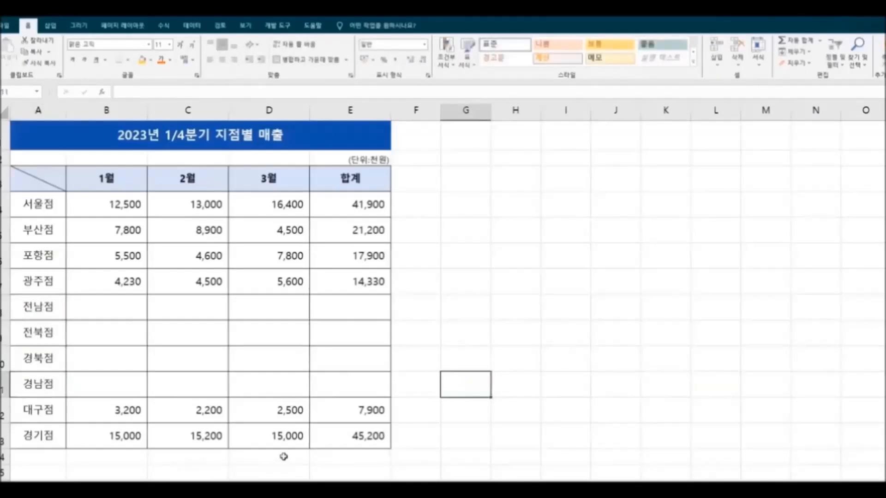
{"action": "left_click_drag", "start_coordinate": [4, 307], "coordinate": [3, 383]}
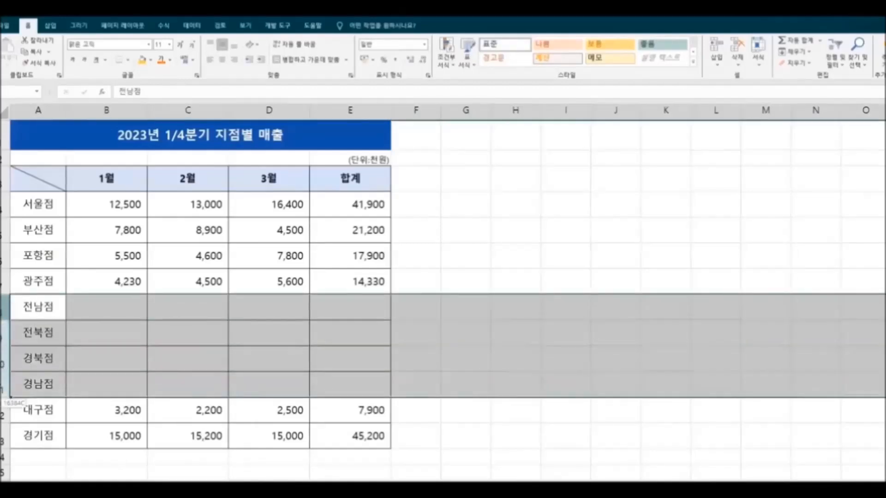
{"action": "right_click", "coordinate": [4, 384]}
{"action": "left_click", "coordinate": [66, 321]}
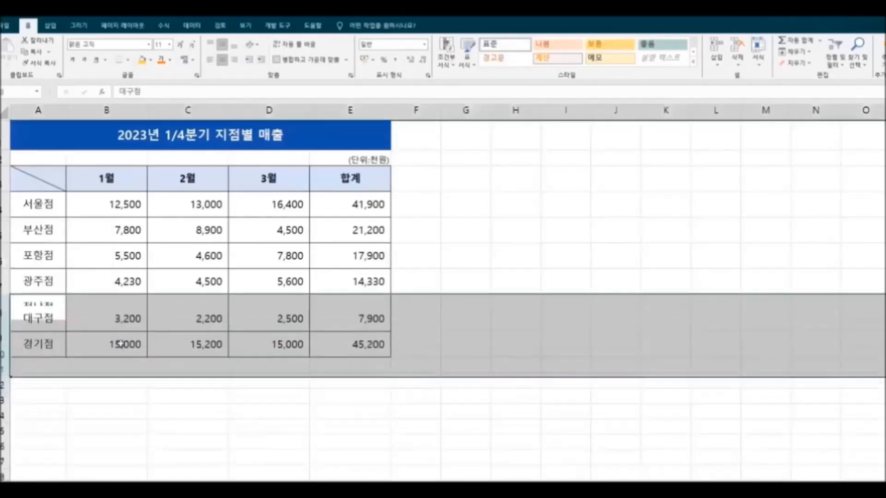
{"action": "left_click", "coordinate": [451, 437]}
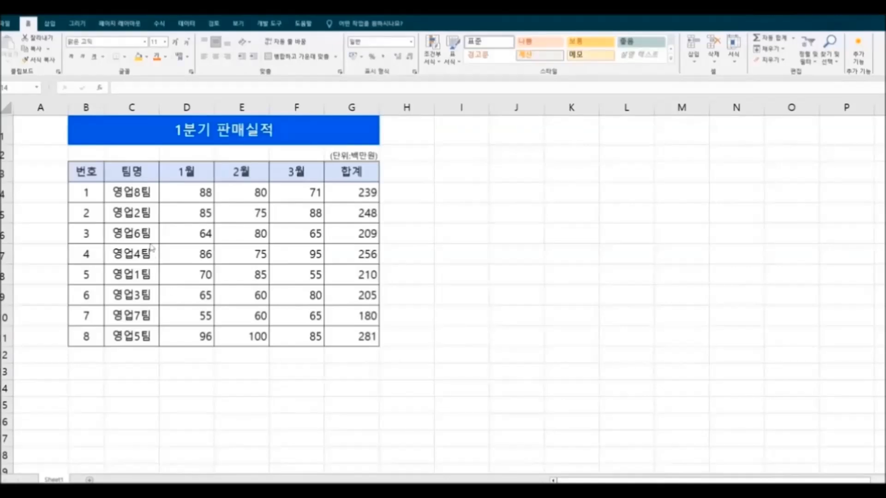
Move the 영업1팀 record from B8:G8 onto row 4, replacing the 영업8팀 data, and undo the move.
{"action": "left_click_drag", "start_coordinate": [145, 198], "coordinate": [138, 337]}
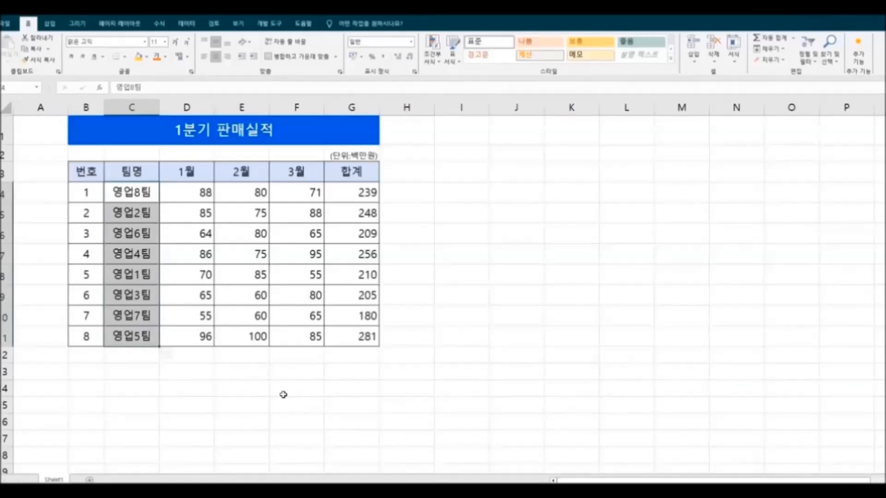
{"action": "left_click", "coordinate": [273, 393]}
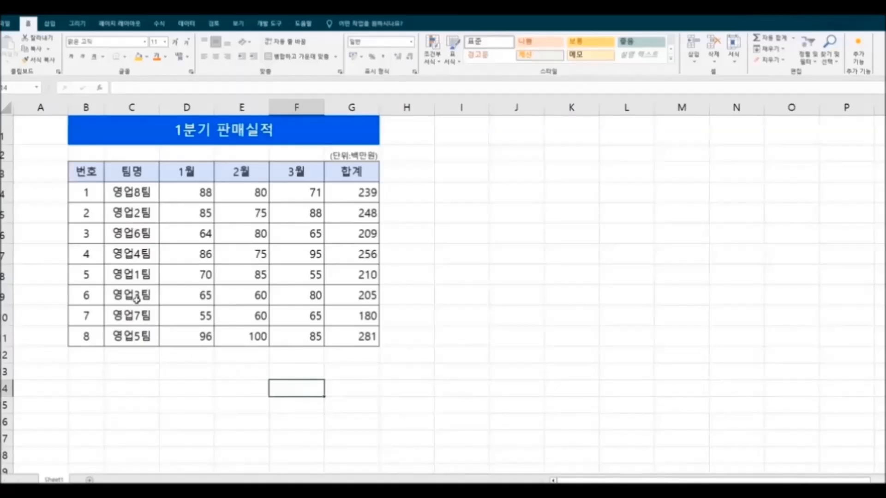
{"action": "left_click_drag", "start_coordinate": [87, 276], "coordinate": [353, 276]}
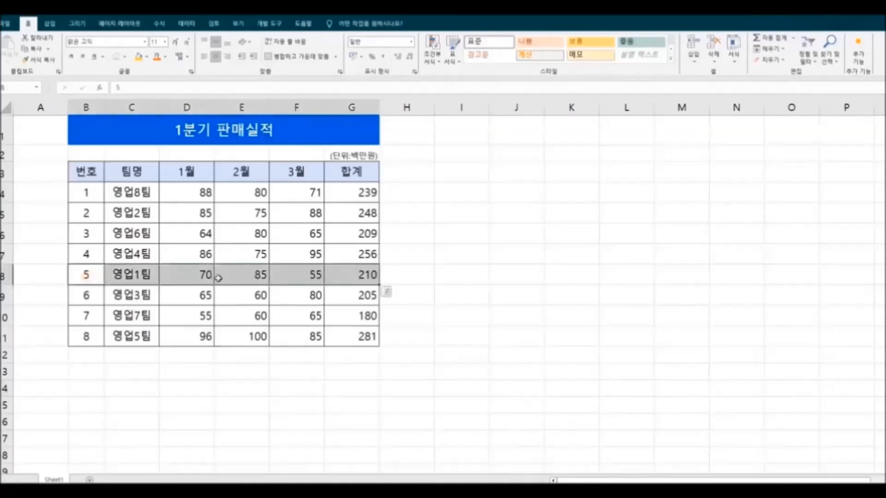
{"action": "left_click_drag", "start_coordinate": [127, 264], "coordinate": [130, 199]}
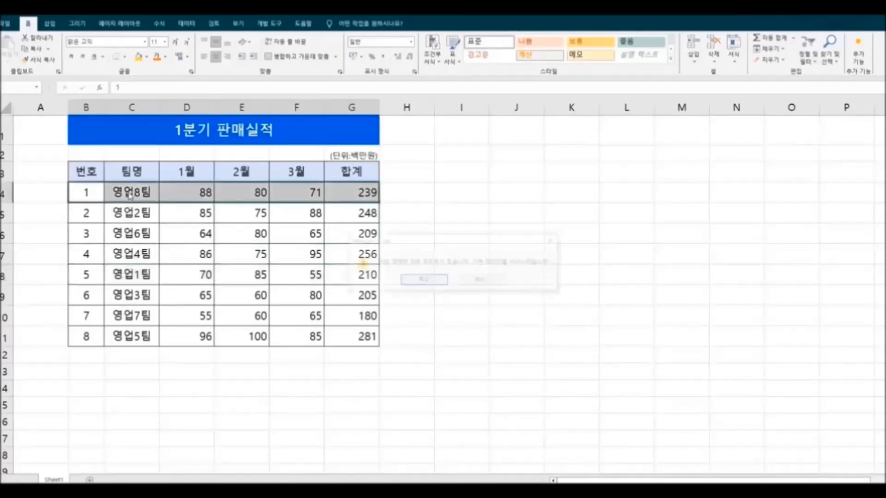
{"action": "left_click", "coordinate": [422, 280]}
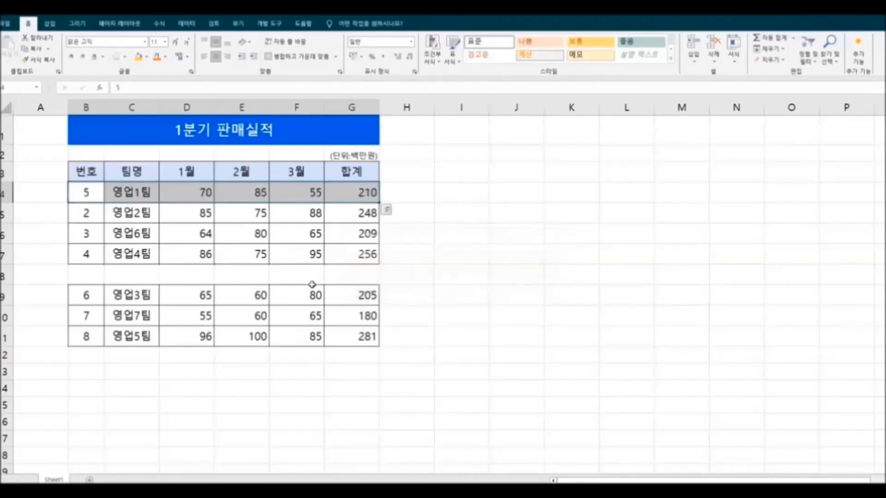
{"action": "left_click_drag", "start_coordinate": [96, 276], "coordinate": [376, 272]}
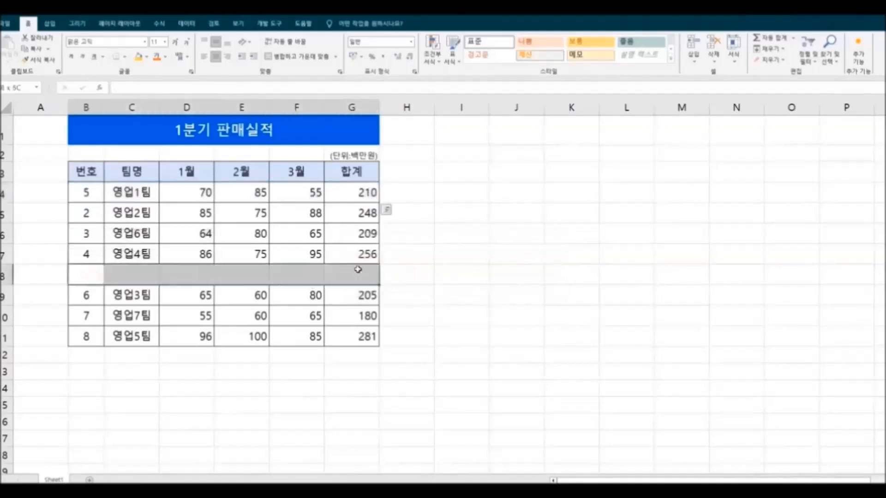
{"action": "left_click", "coordinate": [450, 329]}
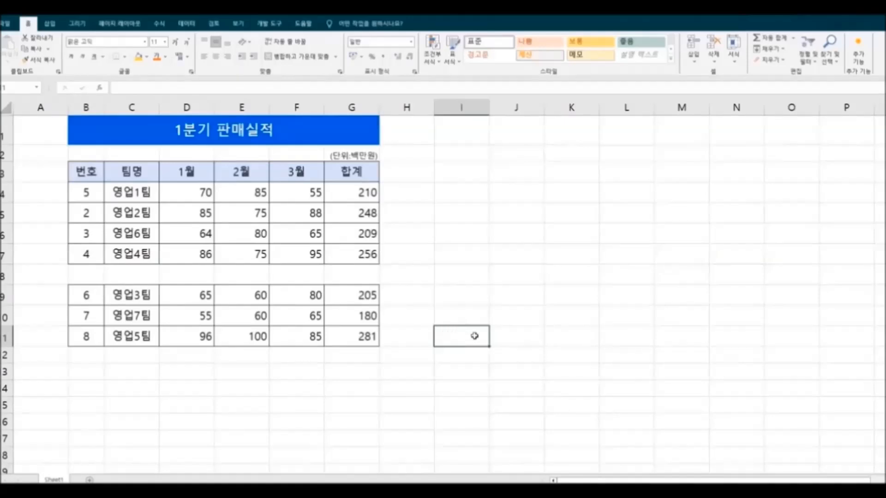
{"action": "key", "text": "ctrl+z"}
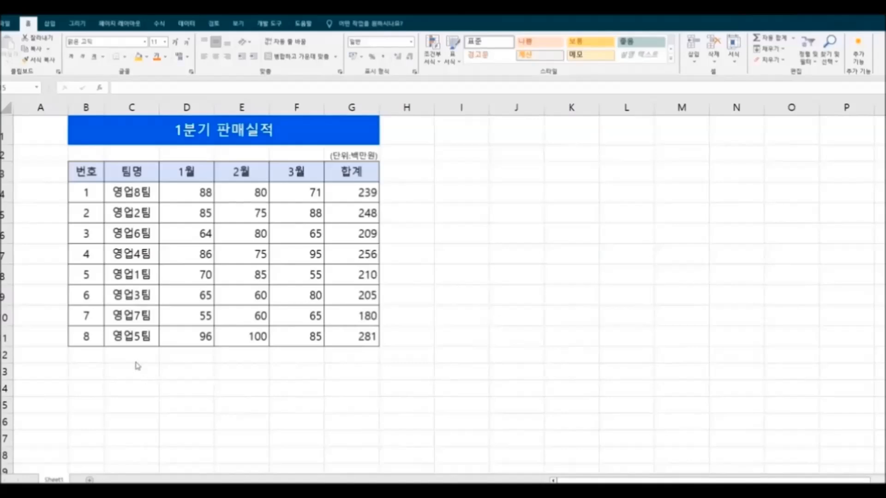
Move the 영업1팀 record from row 8 to row 4, inserting it above 영업8팀 without overwriting any data.
{"action": "left_click_drag", "start_coordinate": [85, 276], "coordinate": [331, 273]}
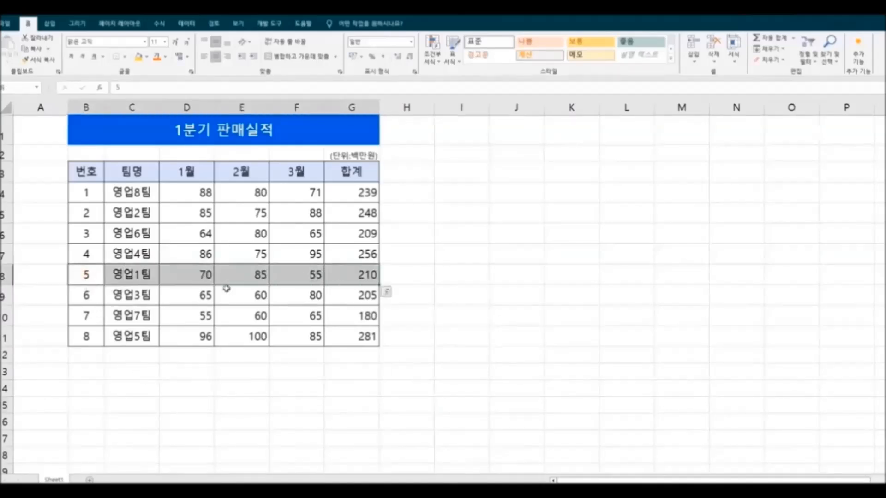
{"action": "left_click_drag", "start_coordinate": [123, 265], "coordinate": [128, 187]}
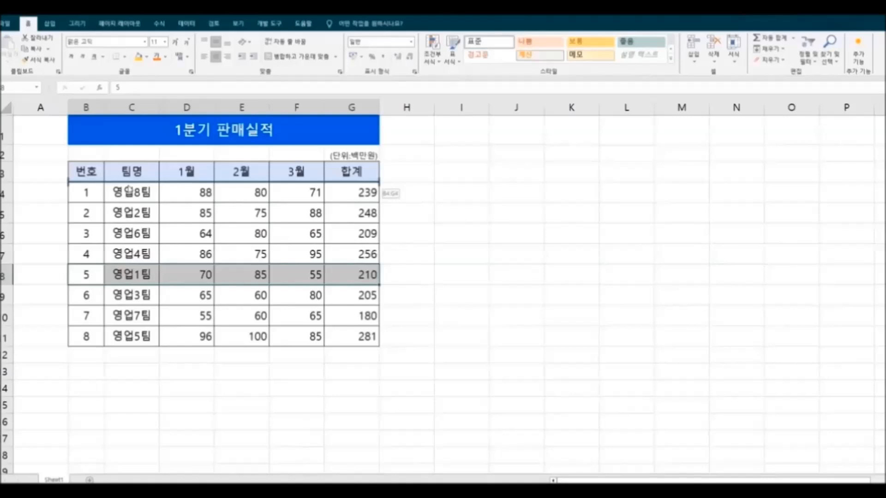
{"action": "left_click_drag", "start_coordinate": [128, 189], "coordinate": [127, 189]}
{"action": "left_click", "coordinate": [461, 355]}
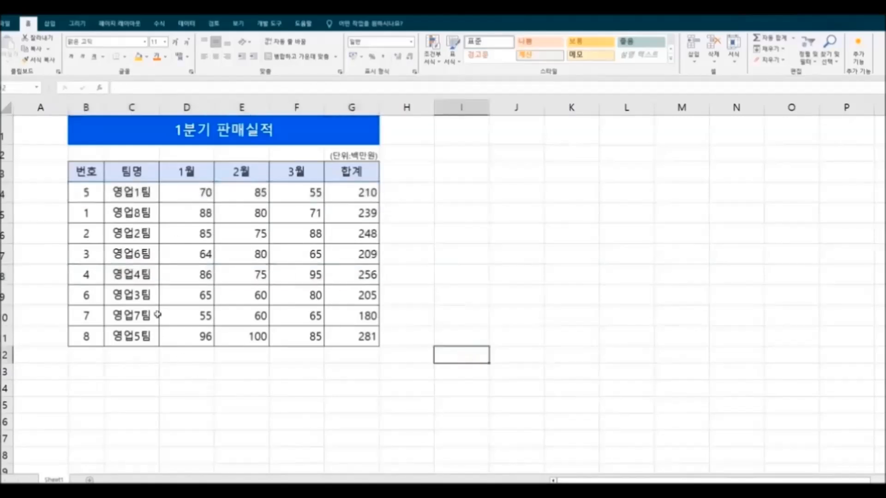
Move the 영업2팀 record to row 5 and the 영업3팀 record to row 6, shifting the other records down.
{"action": "left_click_drag", "start_coordinate": [97, 234], "coordinate": [358, 234]}
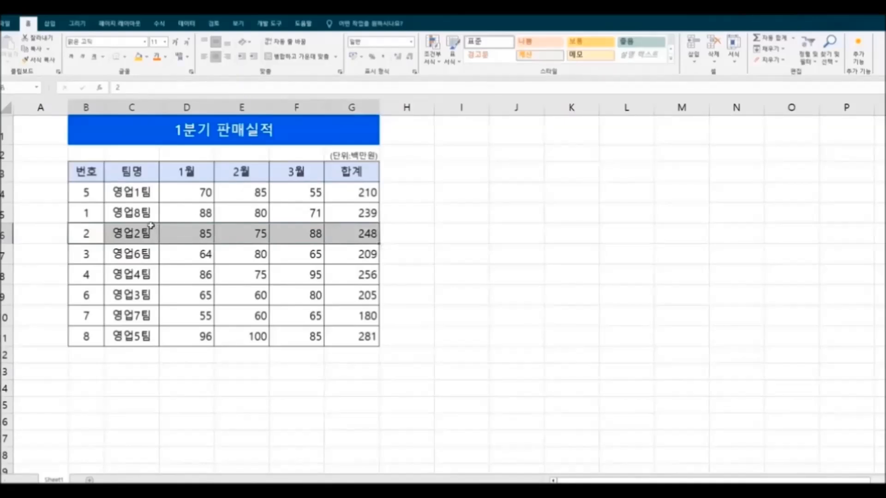
{"action": "left_click_drag", "start_coordinate": [151, 225], "coordinate": [154, 212]}
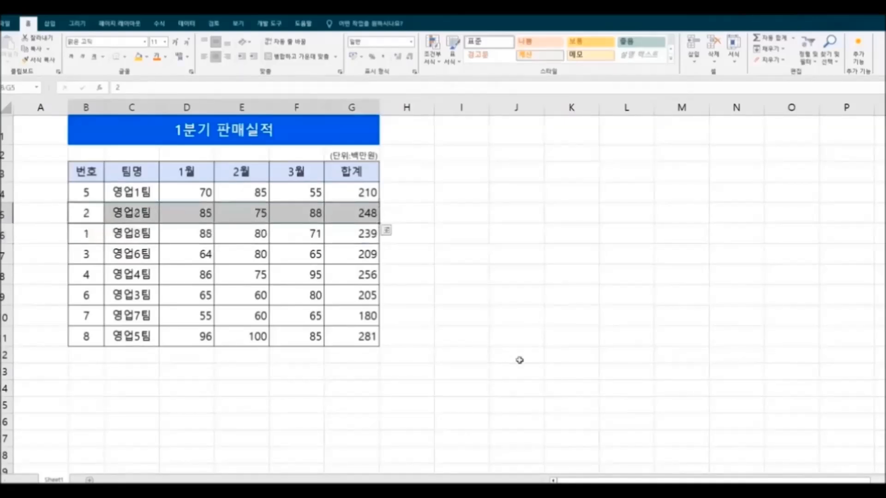
{"action": "left_click_drag", "start_coordinate": [96, 298], "coordinate": [352, 295]}
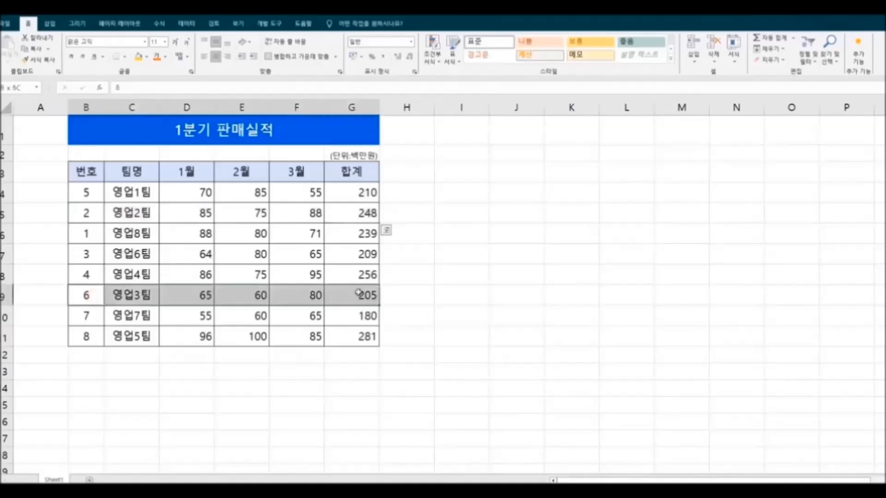
{"action": "left_click_drag", "start_coordinate": [153, 283], "coordinate": [392, 234]}
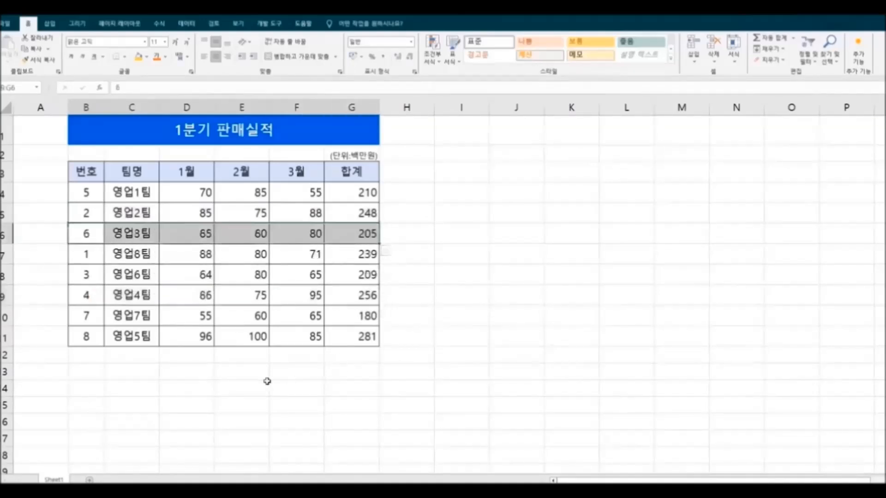
Move the 영업4팀 record to row 7 and the 영업5팀 record to row 8, inserting both above 영업8팀.
{"action": "left_click_drag", "start_coordinate": [89, 298], "coordinate": [351, 296]}
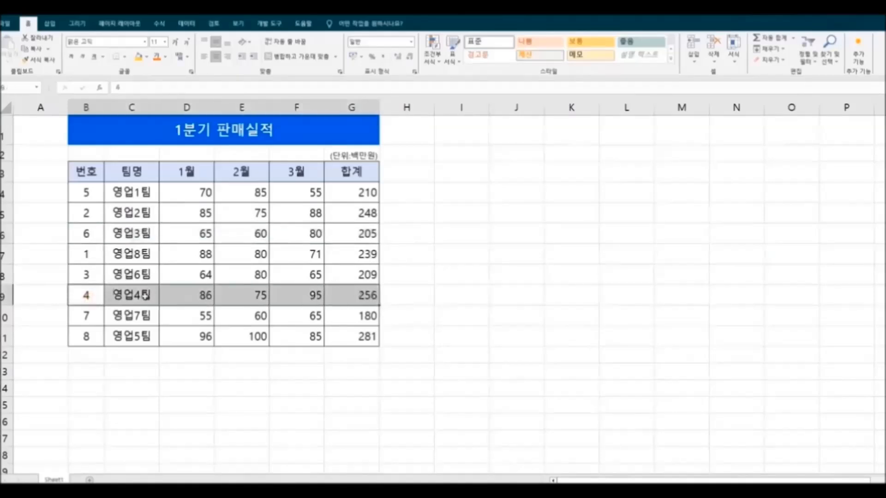
{"action": "left_click_drag", "start_coordinate": [143, 287], "coordinate": [392, 253]}
{"action": "left_click_drag", "start_coordinate": [90, 339], "coordinate": [343, 335]}
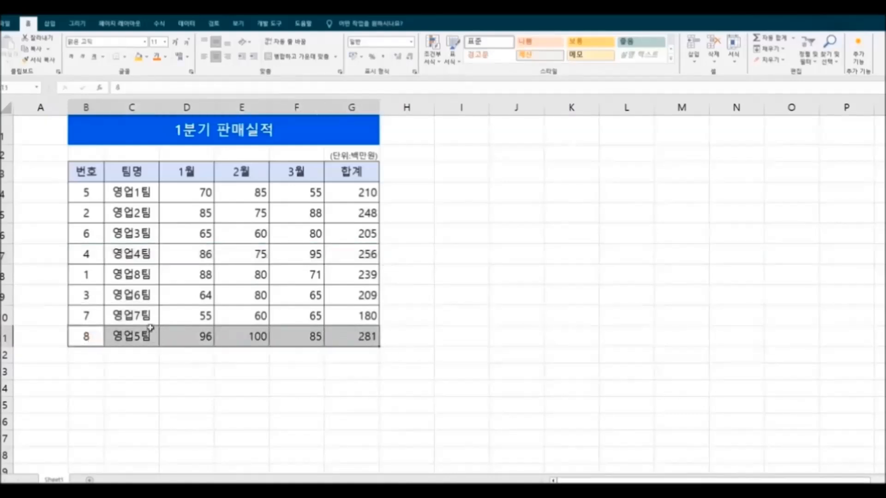
{"action": "left_click_drag", "start_coordinate": [151, 328], "coordinate": [155, 272]}
Move the 영업6팀 record to row 9 and the 영업7팀 record to row 10, inserting both above 영업8팀.
{"action": "left_click_drag", "start_coordinate": [91, 316], "coordinate": [341, 314]}
{"action": "left_click_drag", "start_coordinate": [155, 307], "coordinate": [184, 292]}
{"action": "left_click_drag", "start_coordinate": [90, 339], "coordinate": [348, 337]}
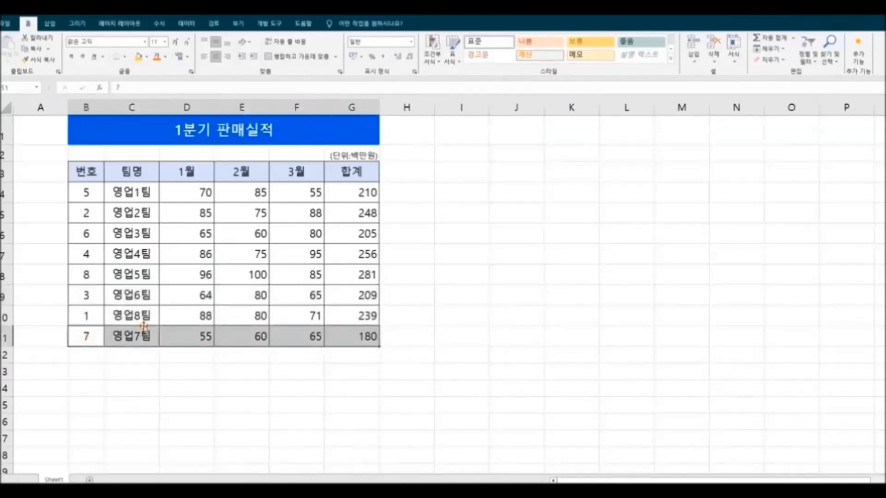
{"action": "left_click_drag", "start_coordinate": [144, 328], "coordinate": [145, 308]}
{"action": "left_click", "coordinate": [228, 404]}
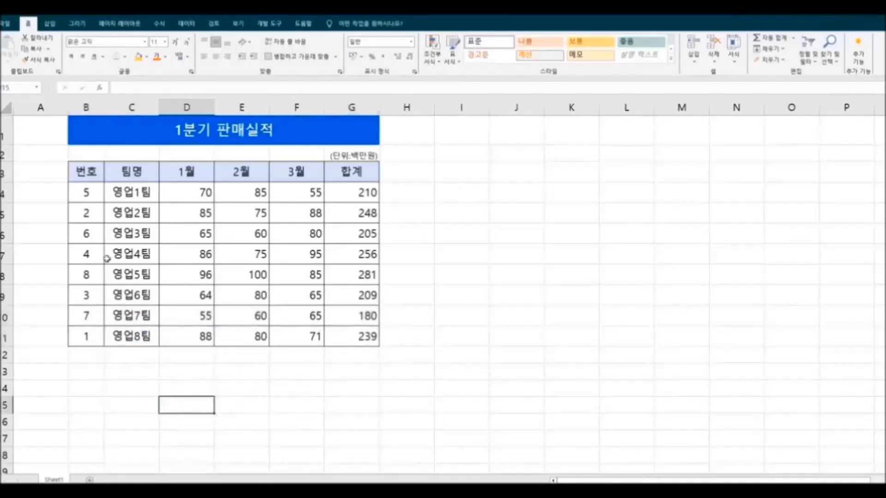
Renumber the 번호 column by entering 1 in B4 and filling the series down to 8 in B11.
{"action": "left_click_drag", "start_coordinate": [88, 190], "coordinate": [87, 337]}
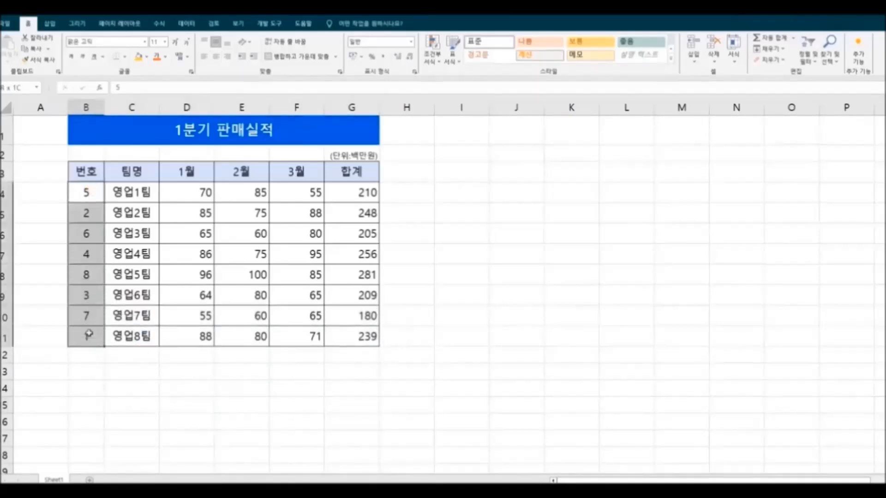
{"action": "left_click", "coordinate": [184, 388]}
{"action": "left_click", "coordinate": [88, 195]}
{"action": "type", "text": "1"}
{"action": "key", "text": "Return"}
{"action": "left_click_drag", "start_coordinate": [84, 194], "coordinate": [104, 346]}
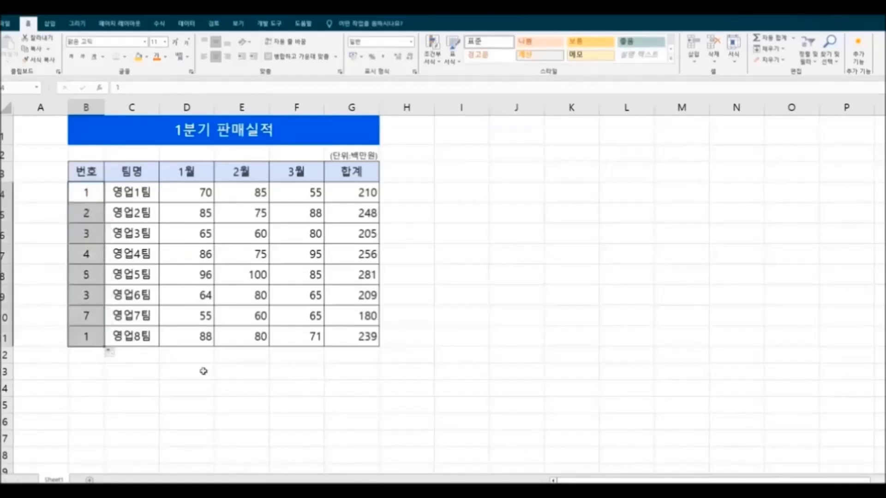
{"action": "left_click", "coordinate": [298, 391]}
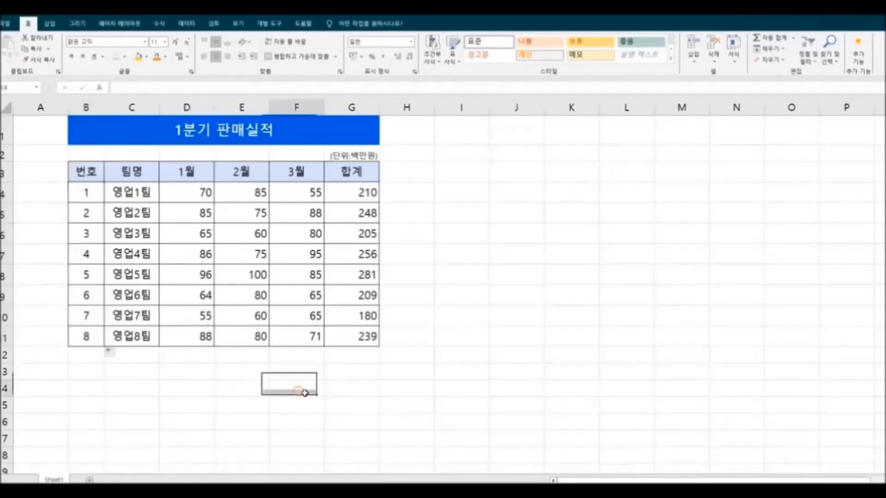
{"action": "left_click", "coordinate": [548, 420]}
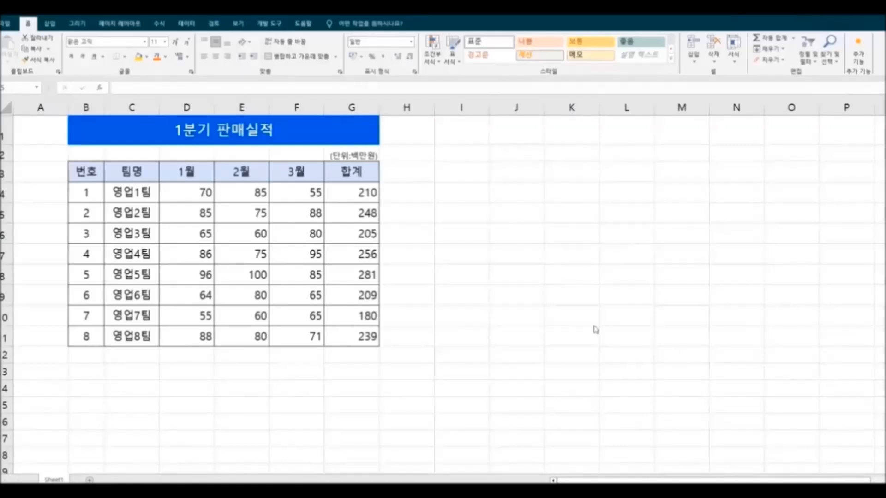
Move the 합계 column, G3:G11, in front of the 1월 column, shifting the month columns over.
{"action": "left_click_drag", "start_coordinate": [338, 170], "coordinate": [345, 333]}
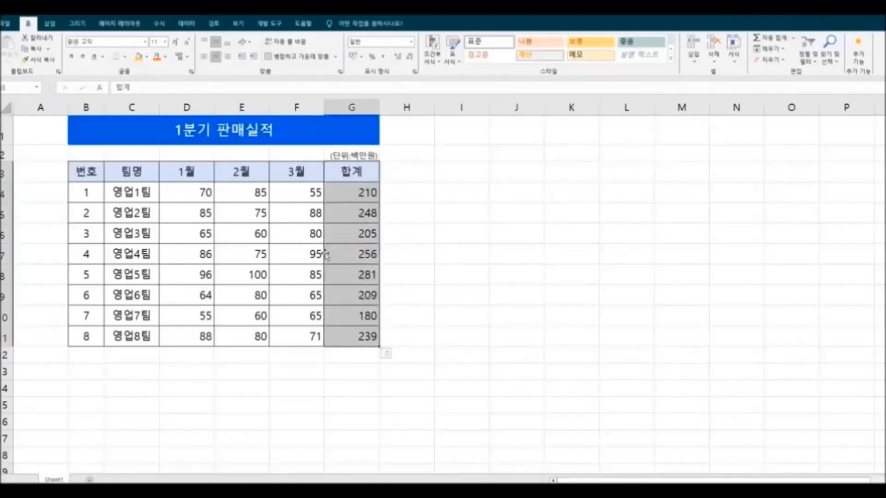
{"action": "left_click_drag", "start_coordinate": [326, 256], "coordinate": [169, 257]}
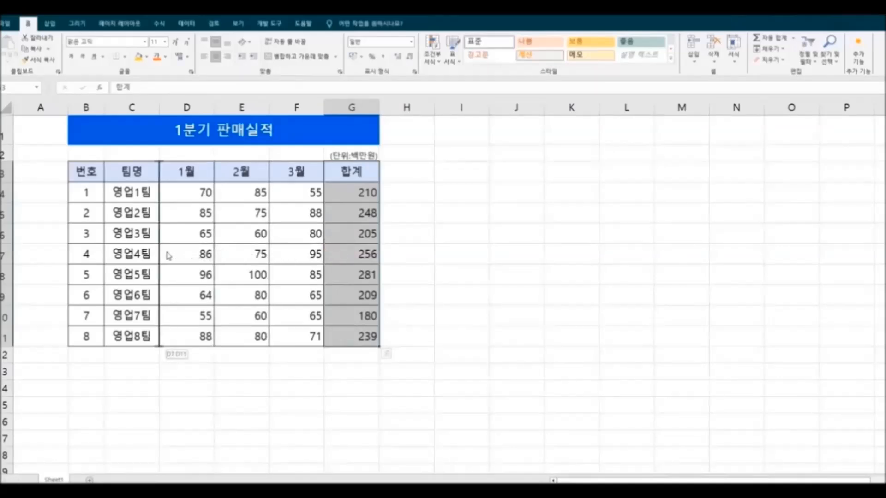
{"action": "left_click_drag", "start_coordinate": [169, 256], "coordinate": [169, 257]}
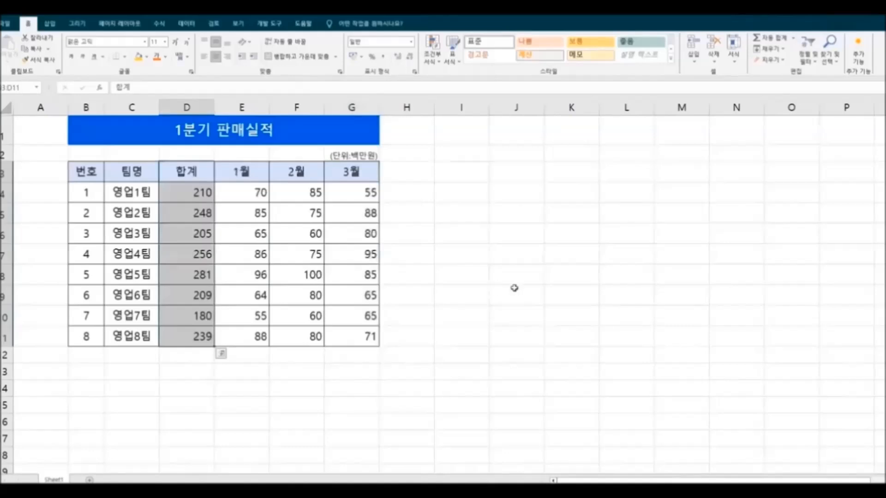
{"action": "left_click", "coordinate": [515, 291]}
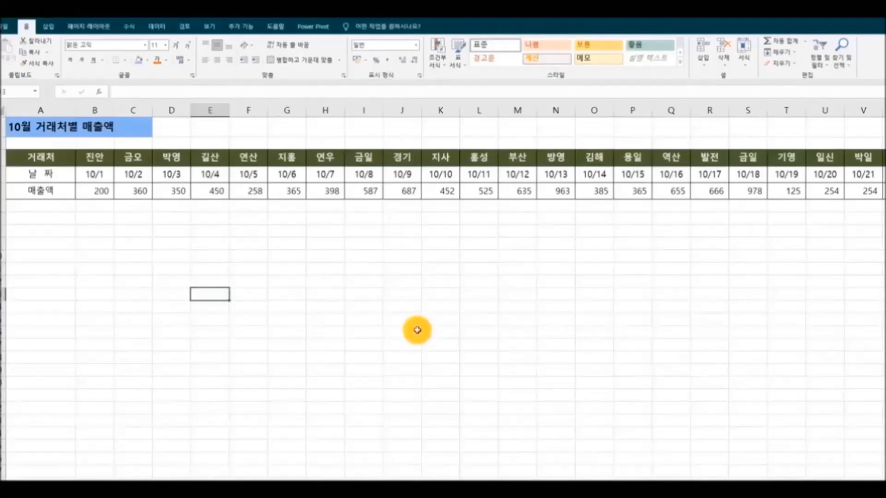
Examine the client names along the header row of the 10월 거래처별 매출액 table, out to column Z and back.
{"action": "left_click", "coordinate": [60, 159]}
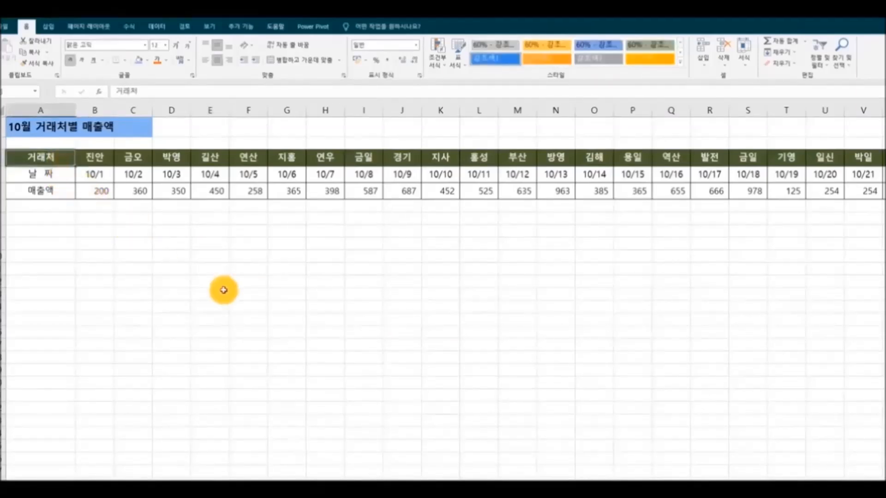
{"action": "key", "text": "Right"}
{"action": "key", "text": "Right"}
{"action": "key", "text": "Right"}
{"action": "key", "text": "Right"}
{"action": "key", "text": "Right"}
{"action": "key", "text": "Right"}
{"action": "key", "text": "Right"}
{"action": "key", "text": "Right"}
{"action": "key", "text": "Right"}
{"action": "key", "text": "Right"}
{"action": "key", "text": "Right"}
{"action": "key", "text": "Right"}
{"action": "key", "text": "Right"}
{"action": "key", "text": "Right"}
{"action": "key", "text": "Right"}
{"action": "key", "text": "Right"}
{"action": "key", "text": "Right"}
{"action": "key", "text": "Right"}
{"action": "key", "text": "Right"}
{"action": "key", "text": "Right"}
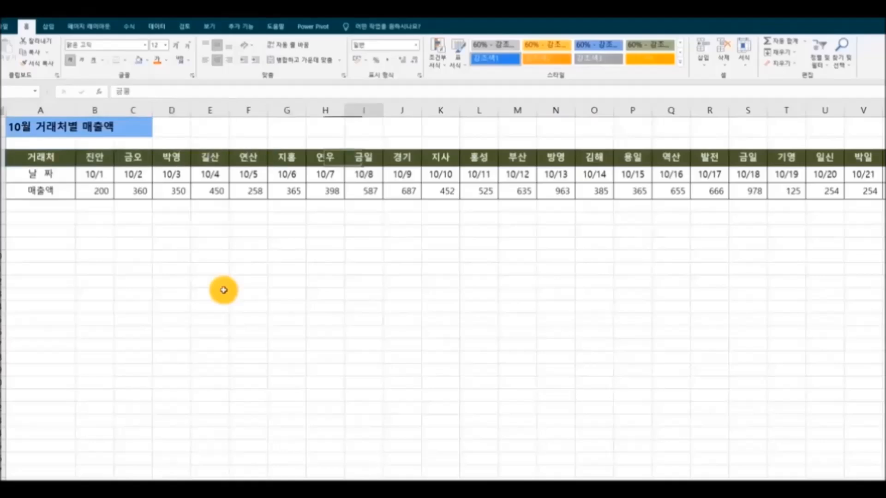
{"action": "key", "text": "Right"}
{"action": "key", "text": "Right"}
{"action": "key", "text": "Right"}
{"action": "key", "text": "Right"}
{"action": "key", "text": "Right"}
{"action": "key", "text": "Right"}
{"action": "key", "text": "Right"}
{"action": "key", "text": "Right"}
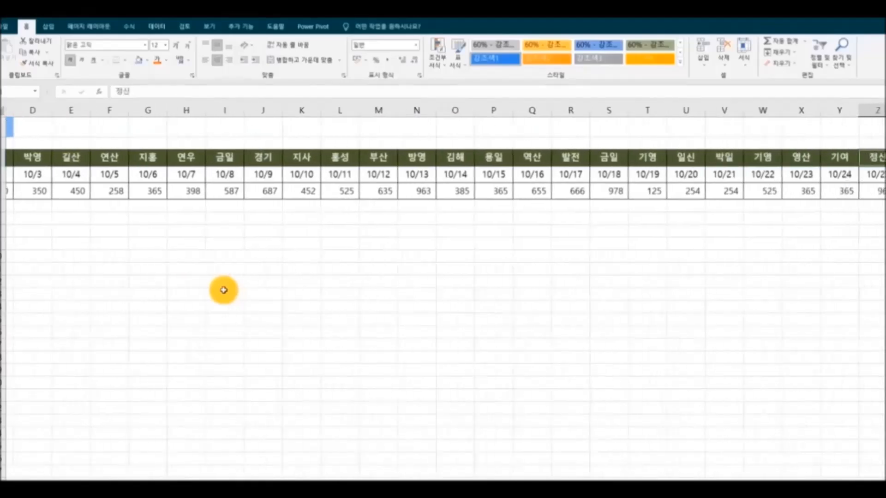
{"action": "key", "text": "Left"}
{"action": "key", "text": "Left"}
{"action": "key", "text": "Left"}
{"action": "key", "text": "Left"}
{"action": "key", "text": "Left"}
{"action": "key", "text": "Left"}
{"action": "key", "text": "Left"}
{"action": "key", "text": "Left"}
{"action": "key", "text": "Left"}
{"action": "key", "text": "Left"}
{"action": "key", "text": "Left"}
{"action": "key", "text": "Left"}
{"action": "key", "text": "Left"}
{"action": "key", "text": "Left"}
{"action": "key", "text": "Left"}
{"action": "key", "text": "Left"}
{"action": "key", "text": "Left"}
{"action": "key", "text": "Left"}
{"action": "key", "text": "Left"}
{"action": "key", "text": "Left"}
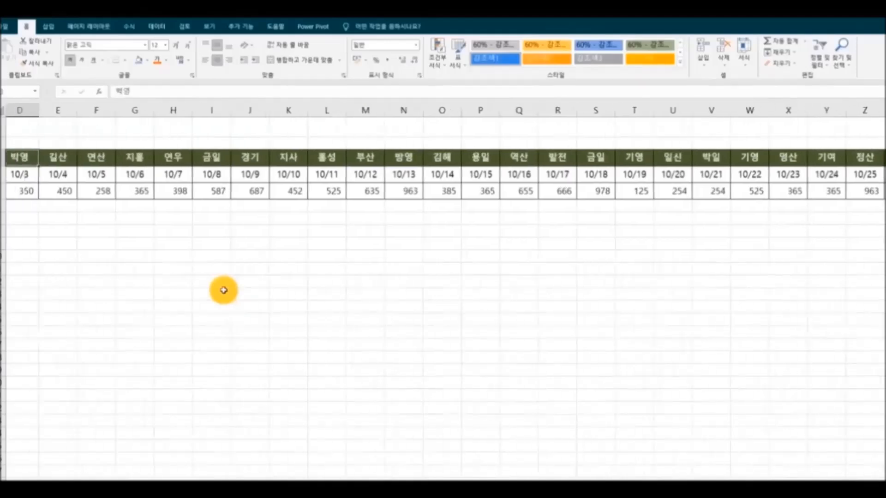
Copy the whole horizontal client sales table, A3:AB5, from the 거래처 header through the last 10/27 column.
{"action": "key", "text": "Left"}
{"action": "key", "text": "Left"}
{"action": "key", "text": "Left"}
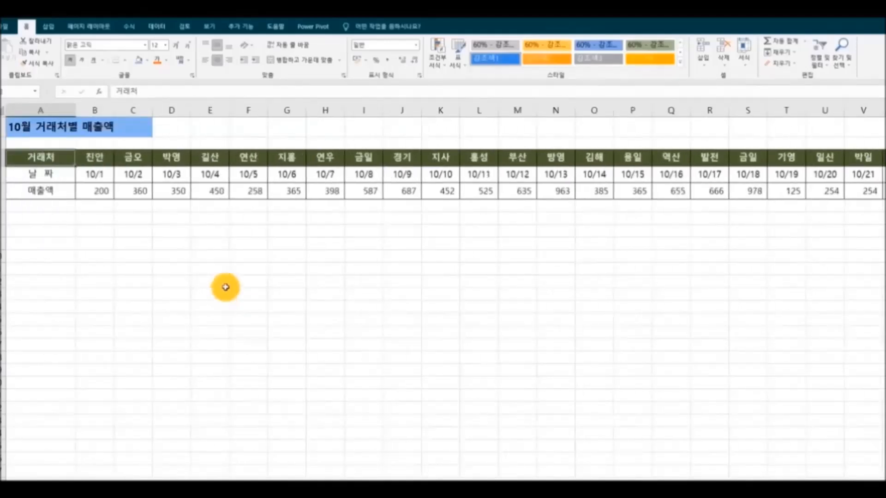
{"action": "left_click_drag", "start_coordinate": [52, 161], "coordinate": [454, 205]}
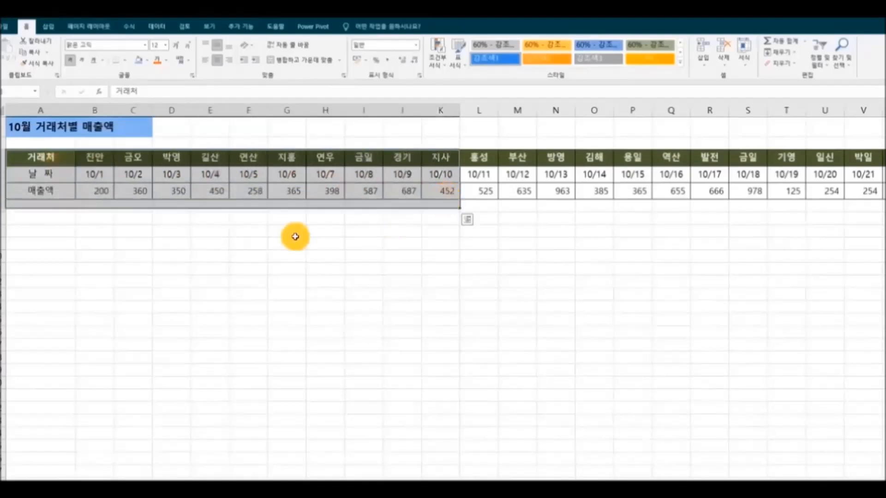
{"action": "left_click", "coordinate": [66, 173]}
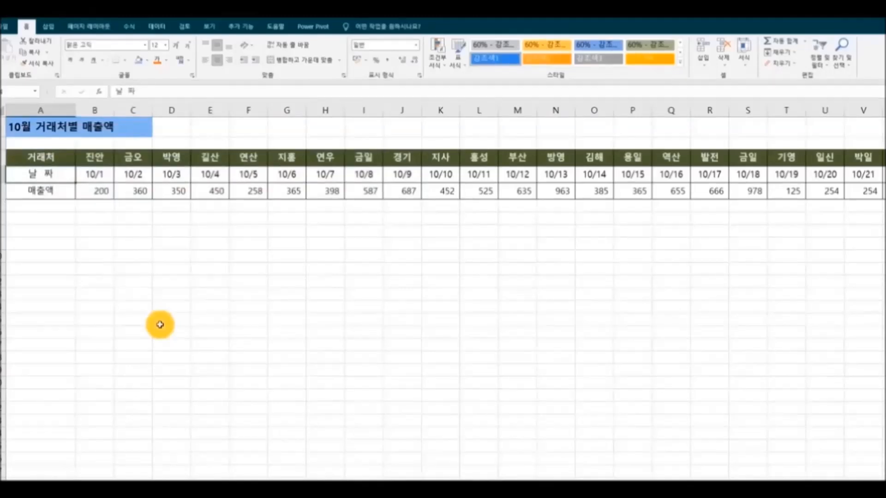
{"action": "scroll", "coordinate": [160, 324], "scroll_direction": "right", "scroll_amount": 5}
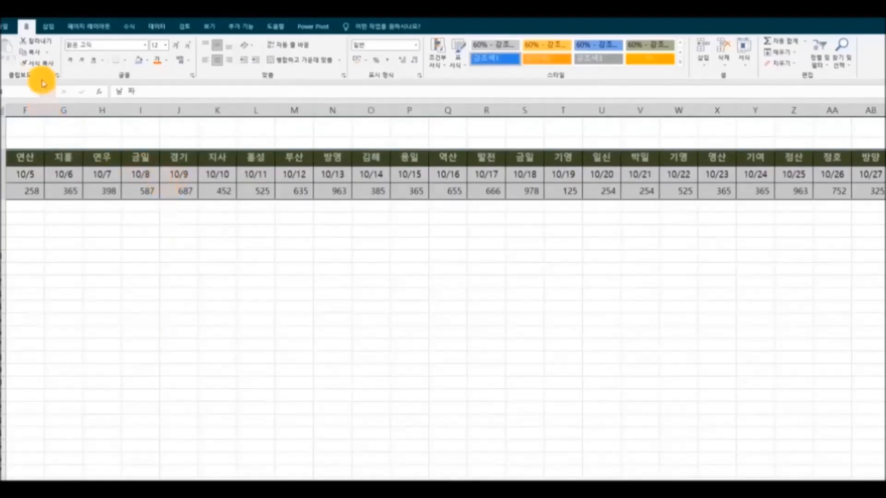
{"action": "left_click", "coordinate": [36, 54]}
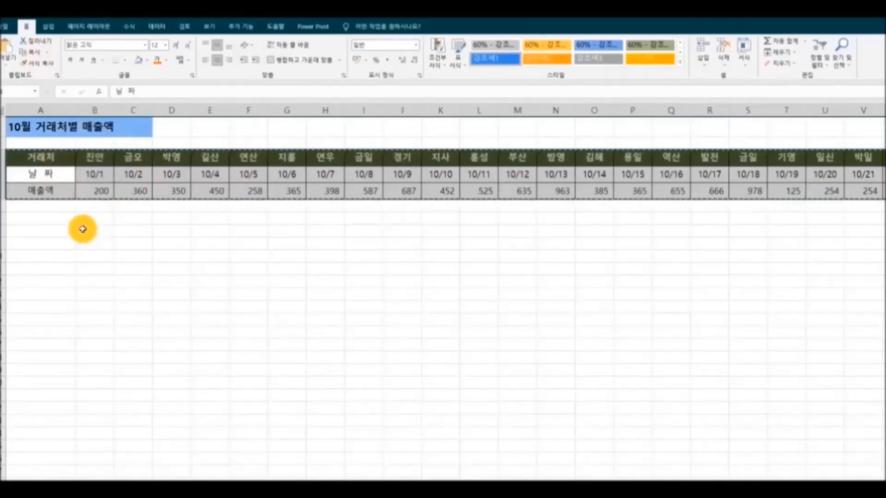
Paste the copied table transposed at A7, below the original, so clients run down the rows.
{"action": "left_click", "coordinate": [43, 218]}
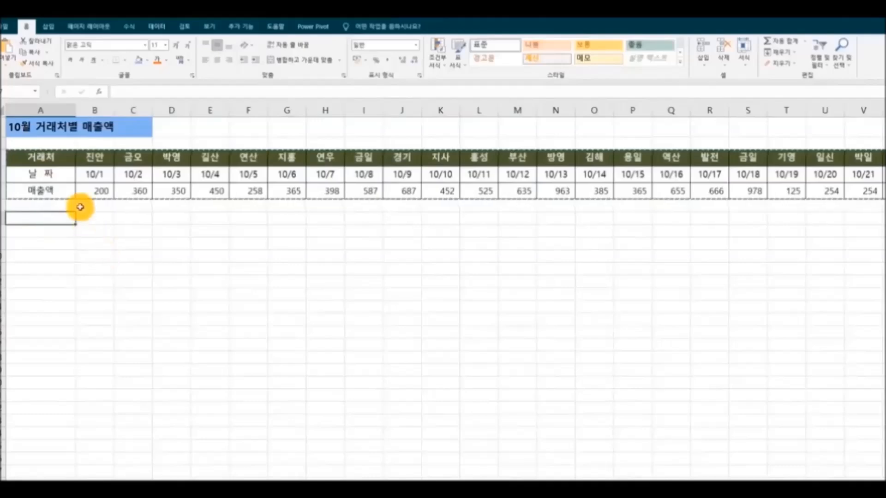
{"action": "left_click", "coordinate": [12, 68]}
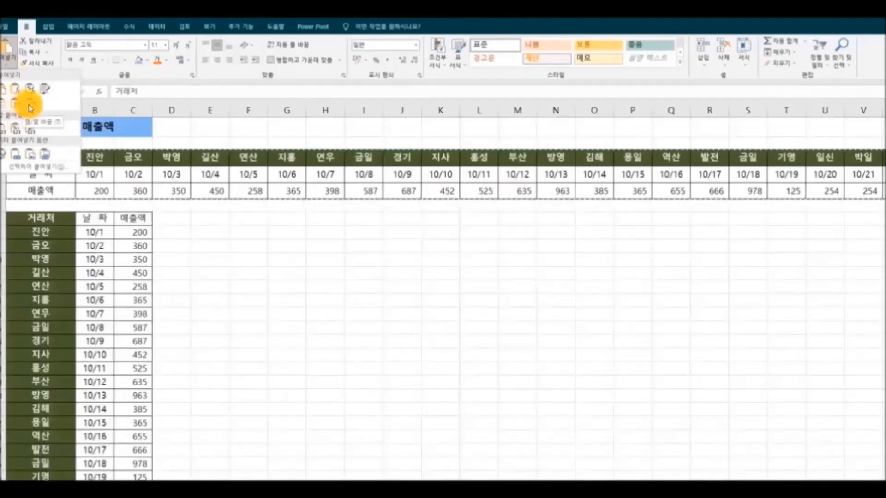
{"action": "left_click", "coordinate": [30, 107]}
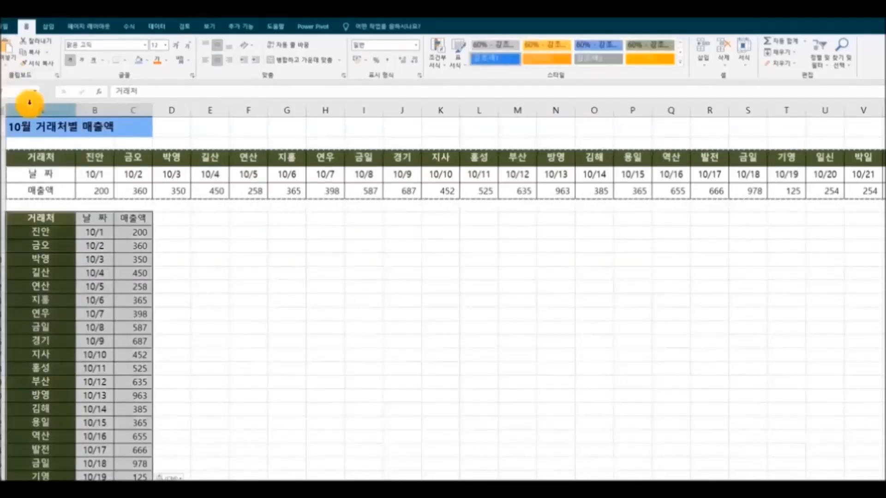
{"action": "left_click", "coordinate": [214, 285]}
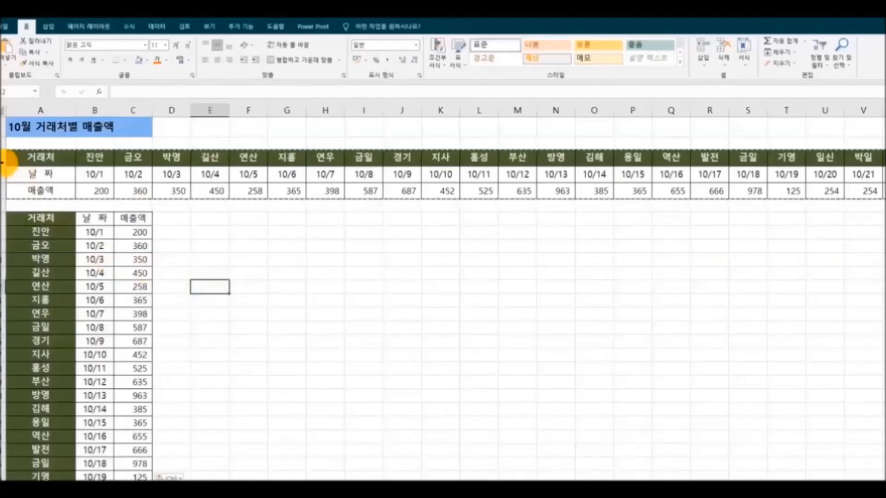
Delete rows 2 to 5, removing the original horizontal table together with the blank row above it.
{"action": "left_click", "coordinate": [3, 143]}
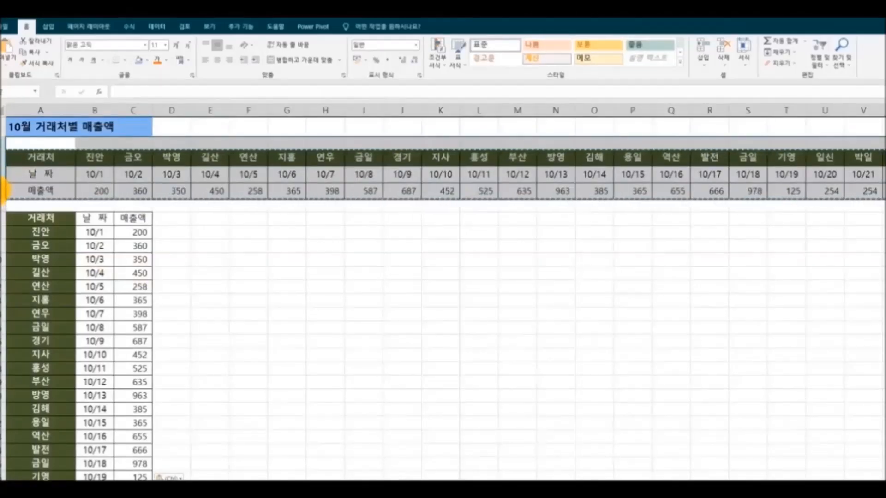
{"action": "right_click", "coordinate": [3, 189]}
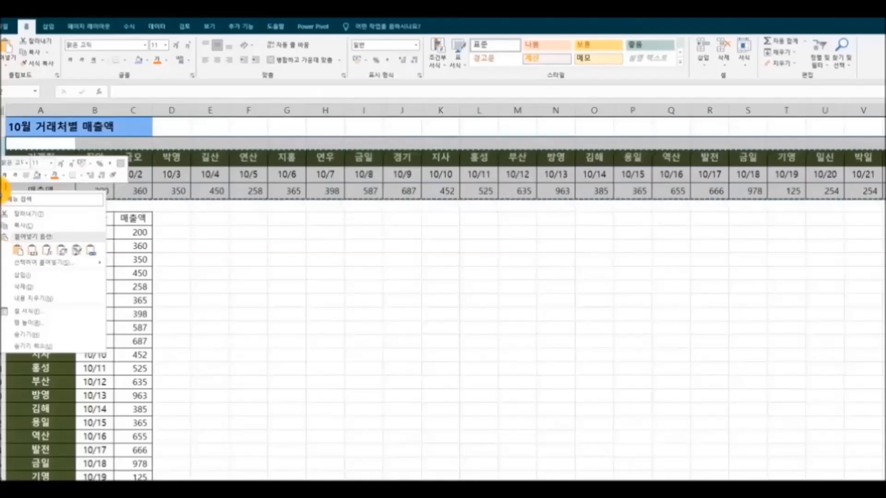
{"action": "left_click", "coordinate": [36, 289]}
{"action": "left_click", "coordinate": [271, 345]}
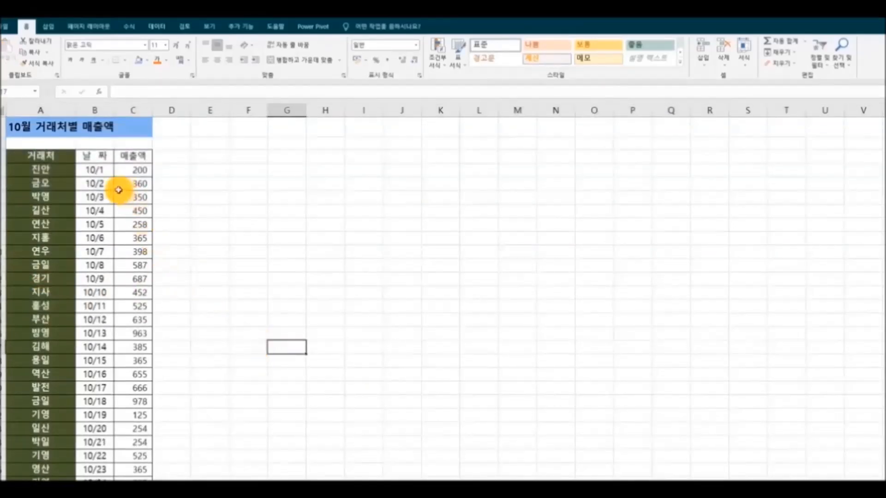
Widen columns B and C equally and give the header cells A3:C3 a light blue fill.
{"action": "left_click_drag", "start_coordinate": [88, 110], "coordinate": [175, 110]}
{"action": "left_click_drag", "start_coordinate": [43, 158], "coordinate": [159, 158]}
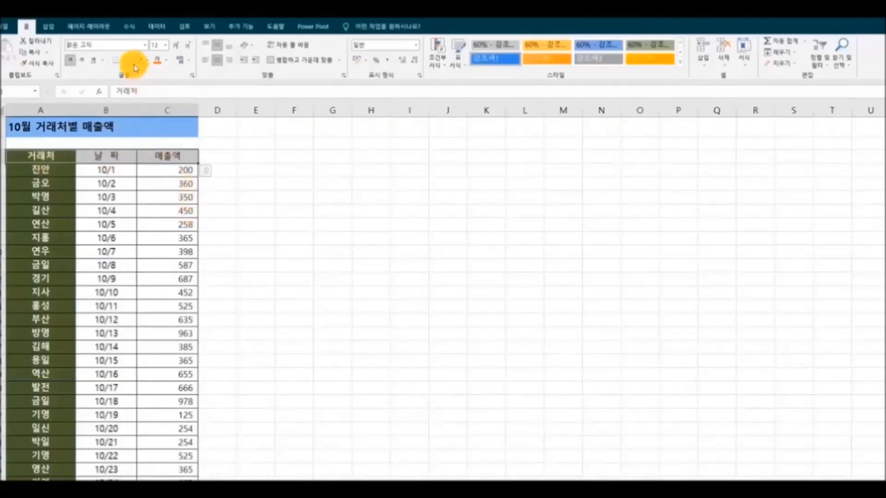
{"action": "left_click", "coordinate": [137, 63]}
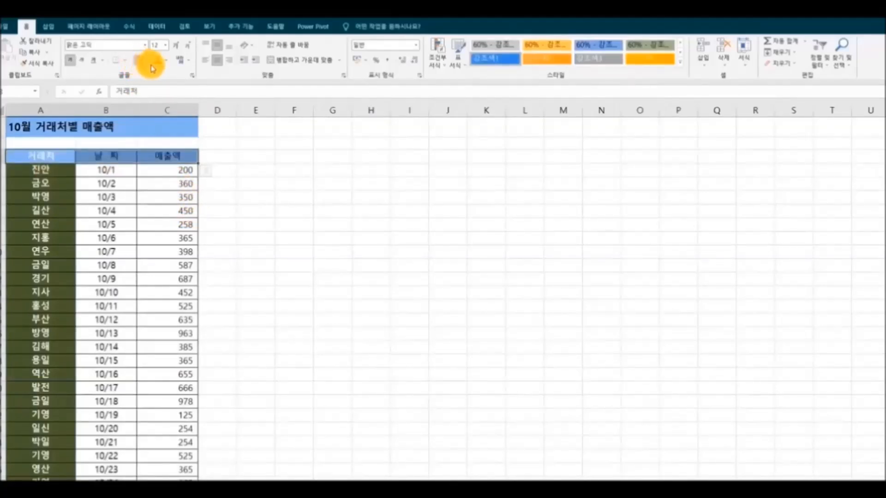
Make the 거래처, 날짜 and 매출액 header text in A3:C3 black and bold.
{"action": "left_click", "coordinate": [167, 62]}
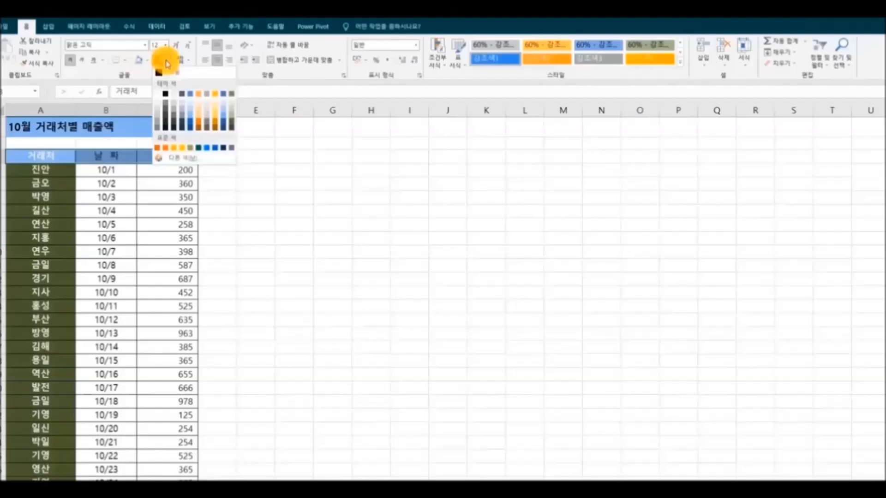
{"action": "left_click", "coordinate": [165, 91]}
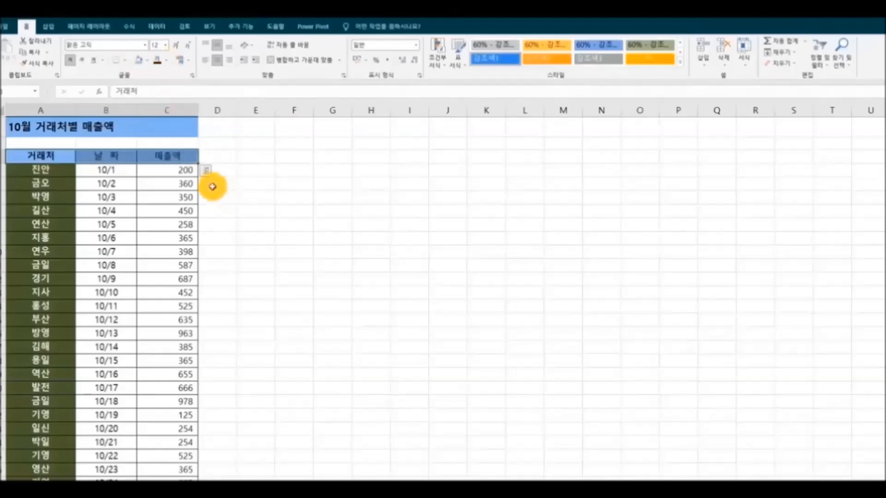
{"action": "left_click", "coordinate": [71, 60]}
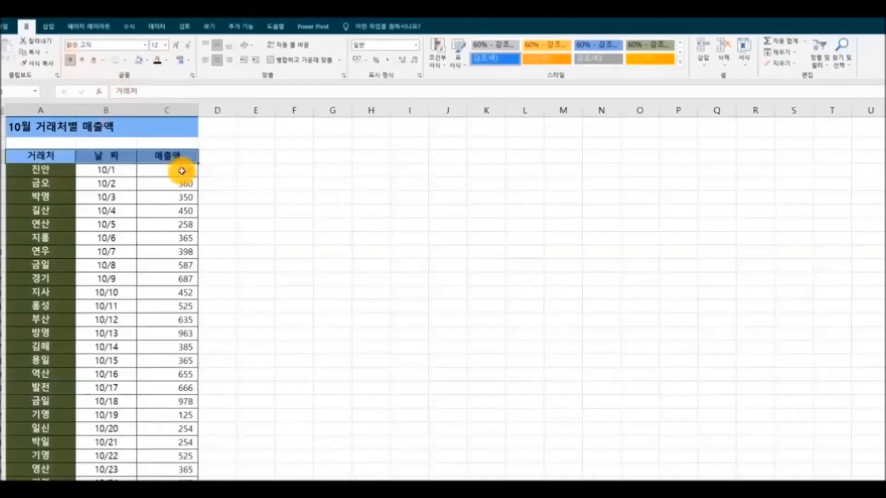
{"action": "left_click", "coordinate": [244, 197]}
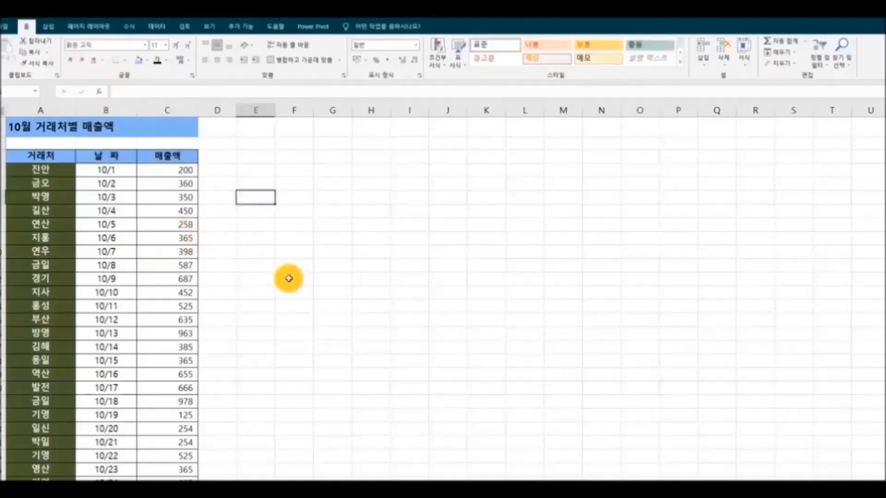
Merge and center the title 10월 거래처별 매출액 across A1:C1, and check the table down to its last row.
{"action": "left_click_drag", "start_coordinate": [27, 131], "coordinate": [151, 131]}
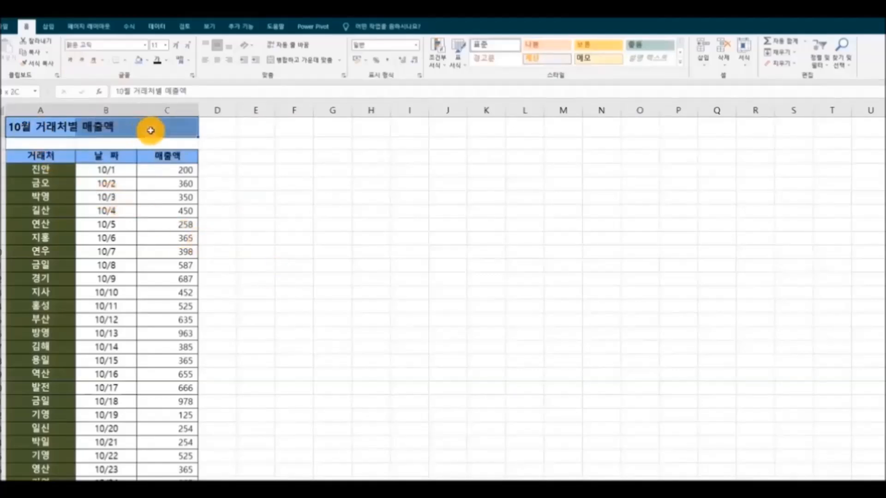
{"action": "left_click", "coordinate": [294, 60]}
{"action": "left_click", "coordinate": [318, 197]}
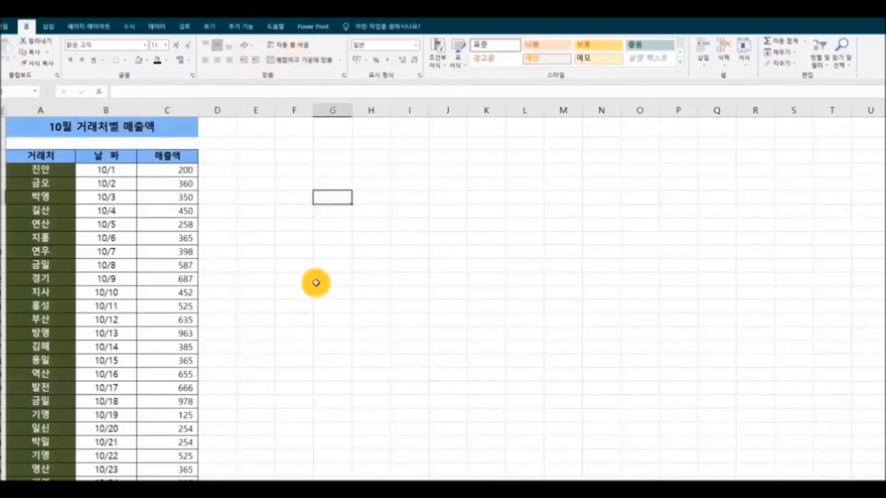
{"action": "scroll", "coordinate": [316, 283], "scroll_direction": "down", "scroll_amount": 4}
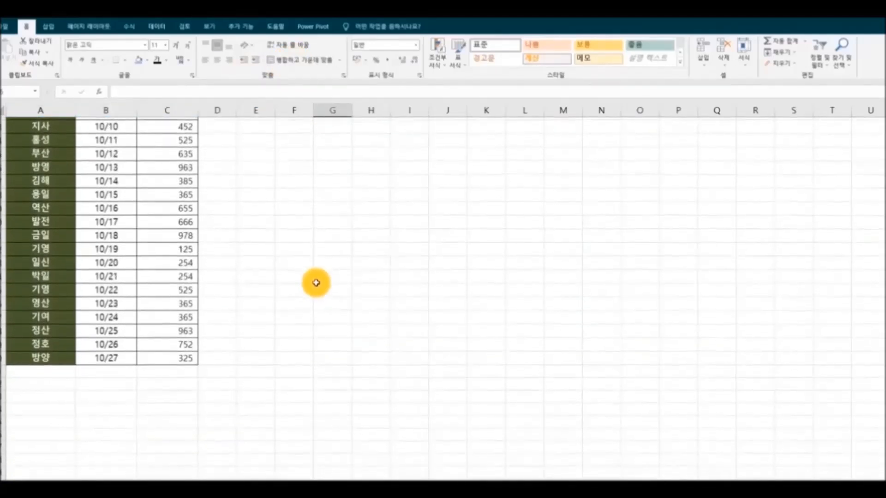
{"action": "scroll", "coordinate": [316, 283], "scroll_direction": "up", "scroll_amount": 4}
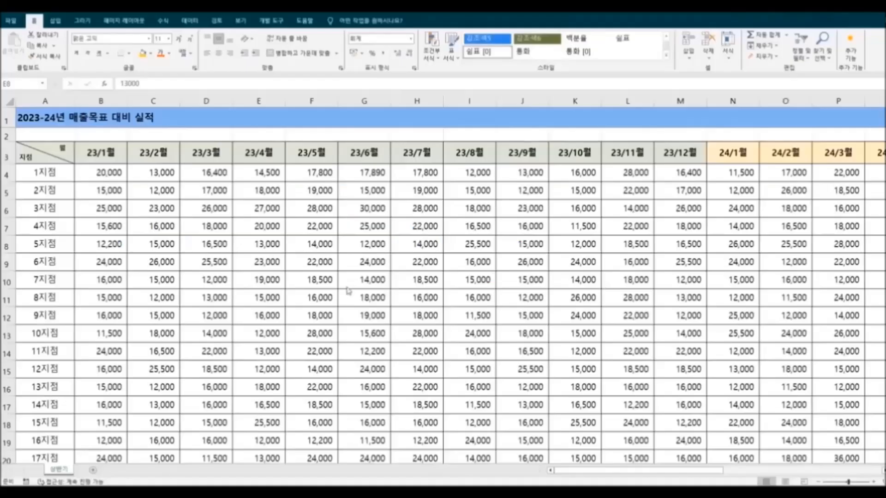
Examine the 2023-24년 매출목표 대비 실적 table down its branch rows and across its monthly columns to column AC.
{"action": "key", "text": "Right"}
{"action": "key", "text": "Down"}
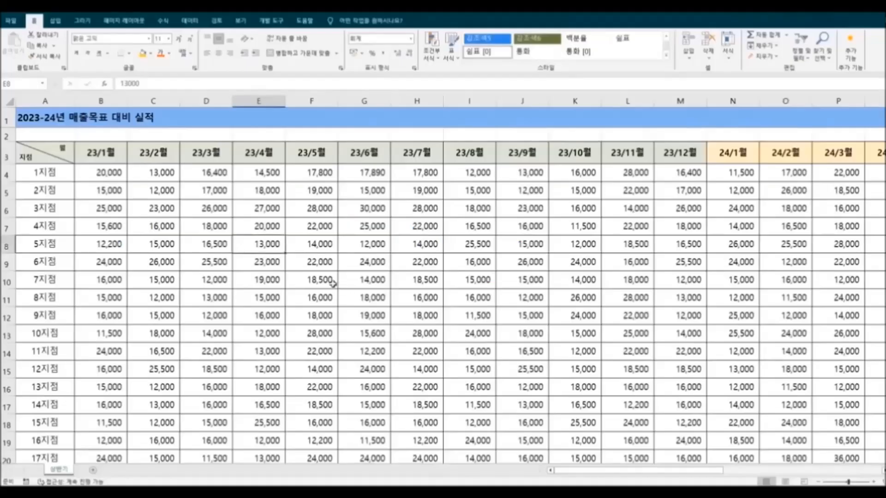
{"action": "scroll", "coordinate": [386, 319], "scroll_direction": "down", "scroll_amount": 5}
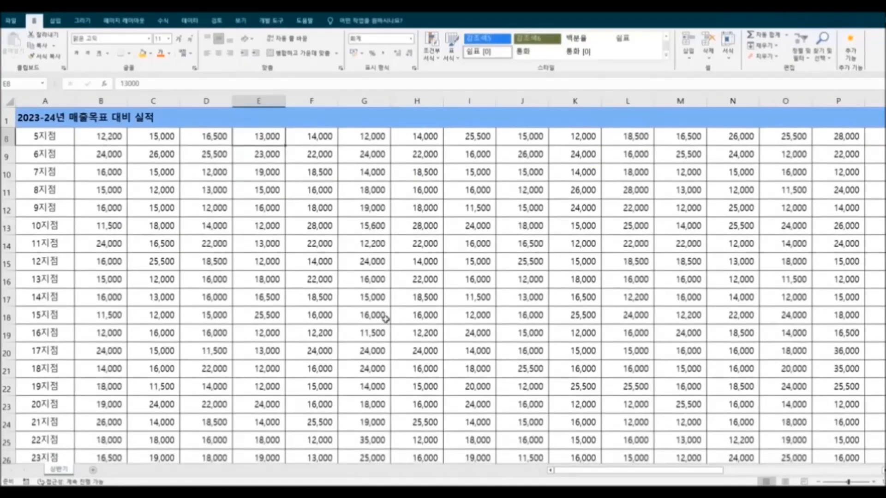
{"action": "scroll", "coordinate": [385, 318], "scroll_direction": "up", "scroll_amount": 5}
{"action": "left_click_drag", "start_coordinate": [569, 470], "coordinate": [729, 467]}
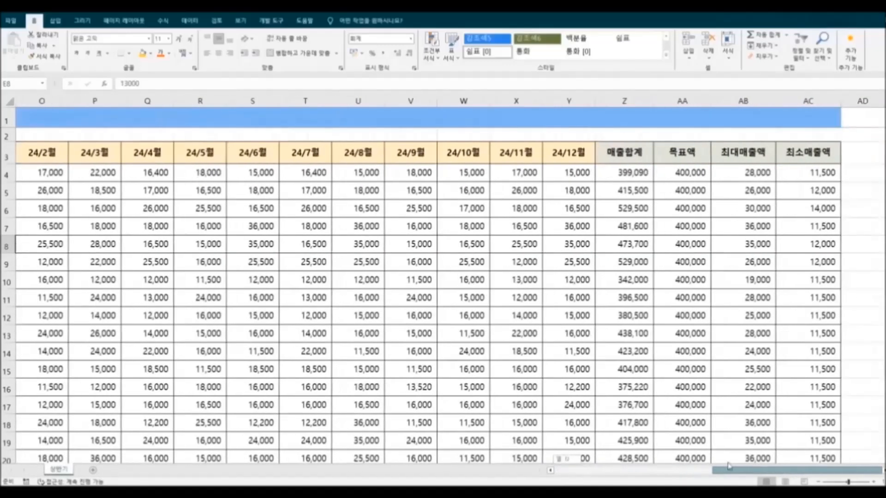
{"action": "left_click", "coordinate": [695, 471]}
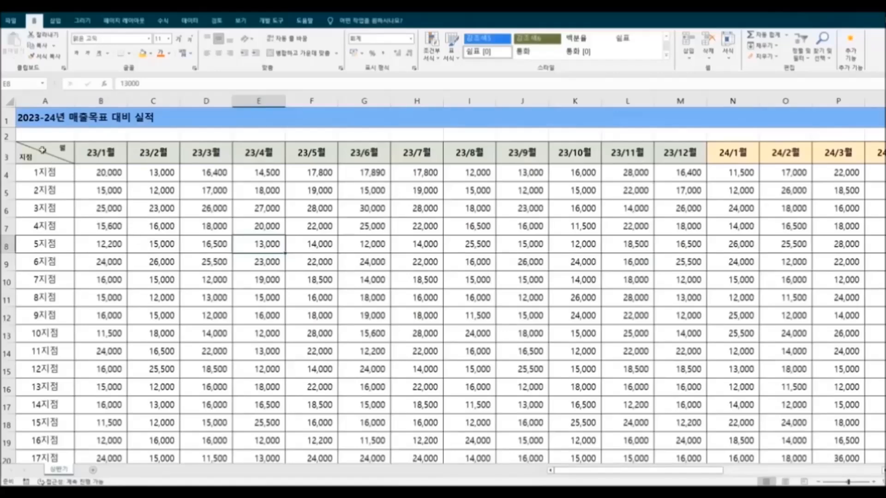
Freeze the top row of the 2023-24년 매출목표 대비 실적 sheet and check it against the rows further down.
{"action": "left_click", "coordinate": [60, 191]}
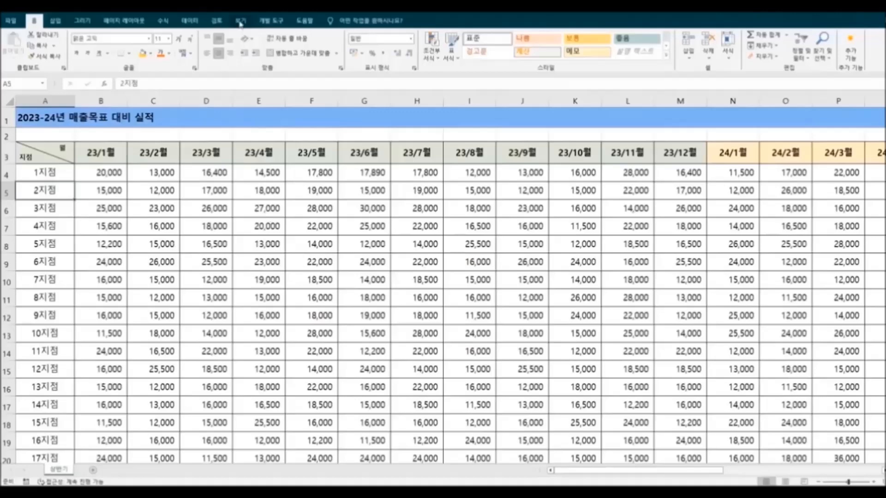
{"action": "left_click", "coordinate": [240, 20]}
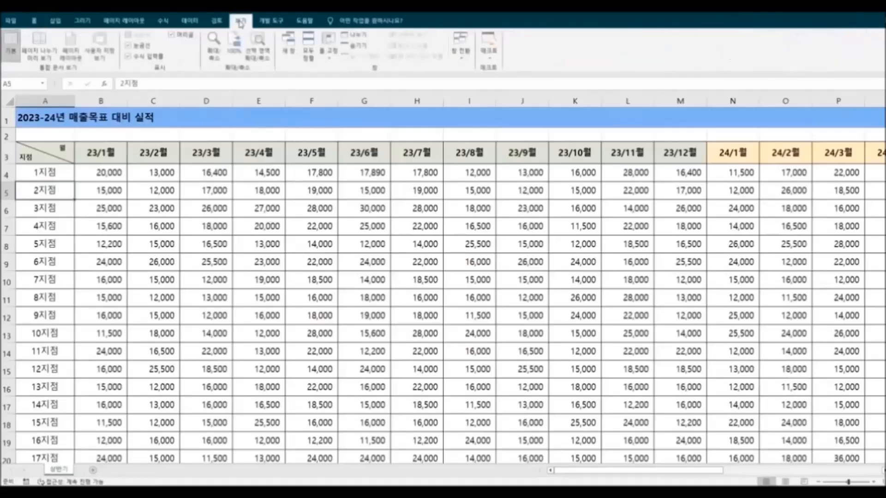
{"action": "left_click", "coordinate": [329, 46]}
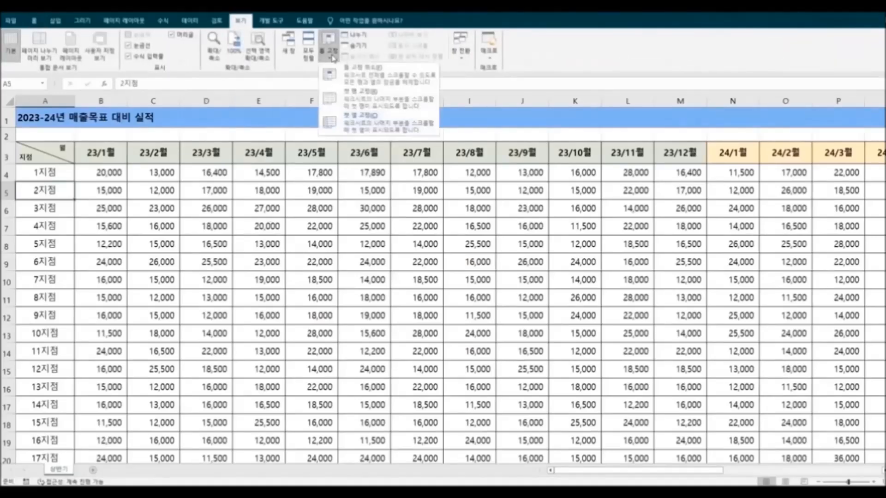
{"action": "left_click", "coordinate": [405, 100]}
{"action": "scroll", "coordinate": [432, 259], "scroll_direction": "down", "scroll_amount": 4}
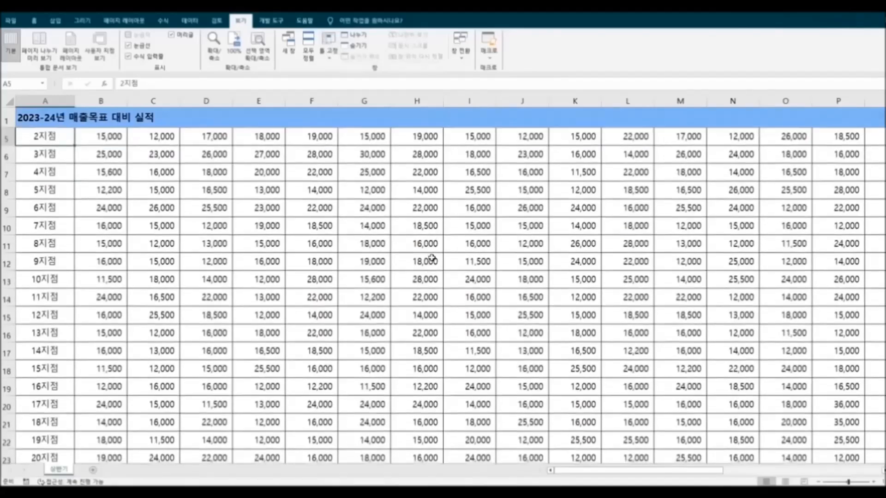
{"action": "scroll", "coordinate": [432, 258], "scroll_direction": "up", "scroll_amount": 5}
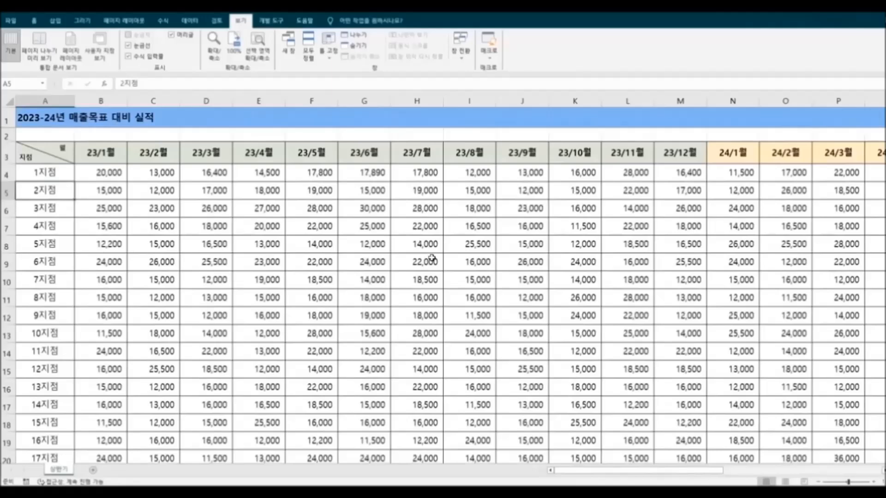
Freeze the first column with the branch names and check it against the monthly columns further along.
{"action": "left_click", "coordinate": [50, 264]}
{"action": "left_click_drag", "start_coordinate": [51, 266], "coordinate": [69, 390]}
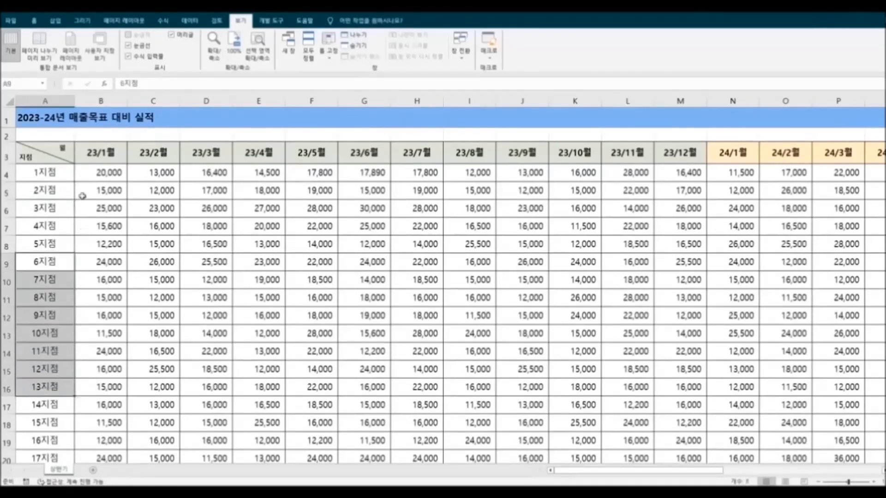
{"action": "left_click", "coordinate": [61, 99]}
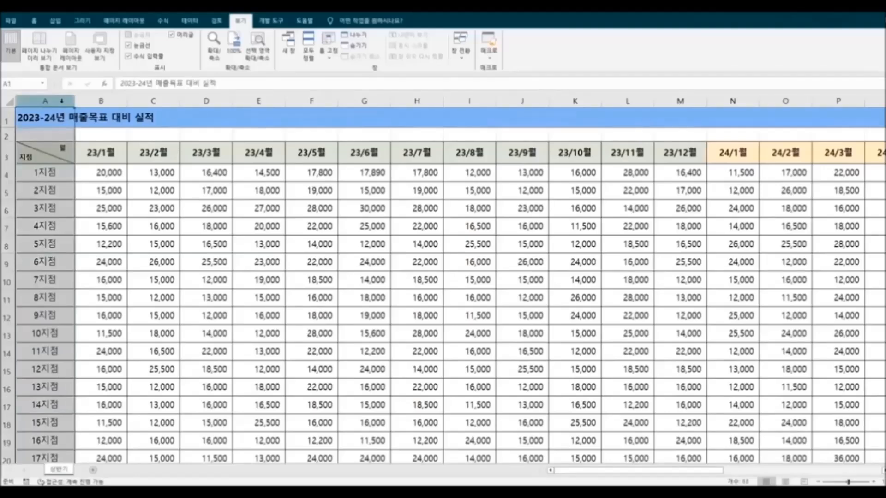
{"action": "left_click", "coordinate": [41, 224]}
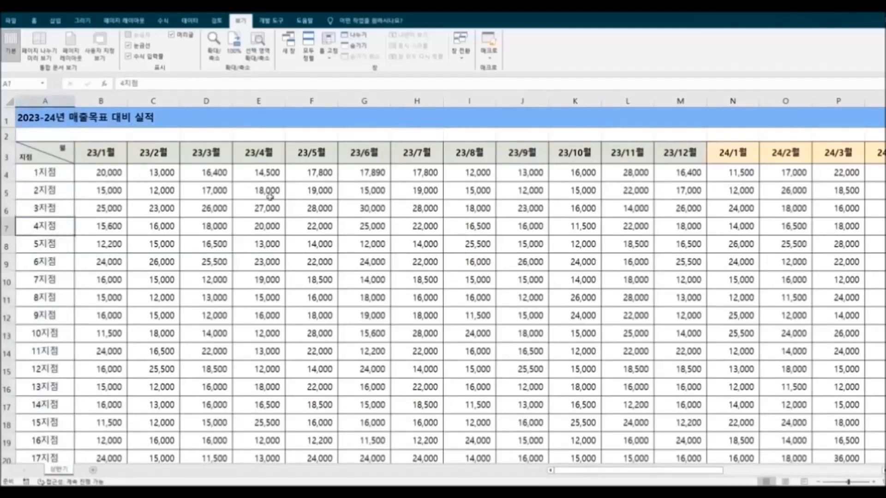
{"action": "left_click", "coordinate": [329, 50]}
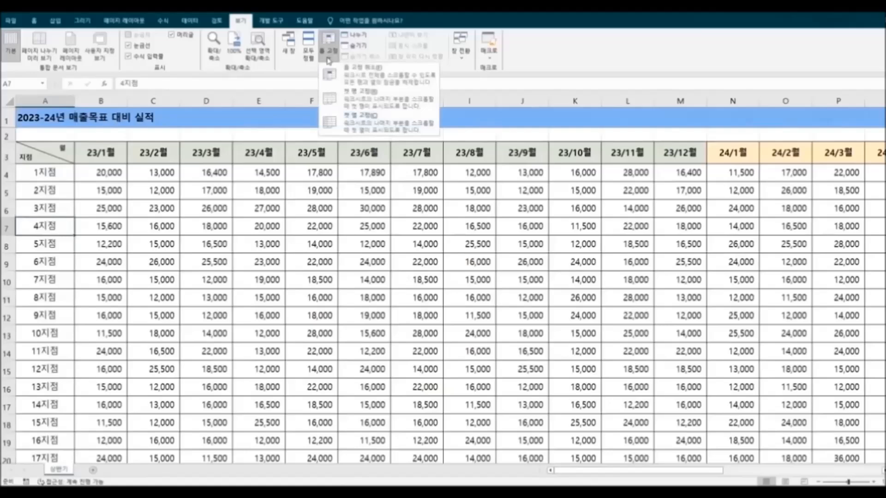
{"action": "left_click", "coordinate": [375, 126]}
{"action": "left_click", "coordinate": [630, 435]}
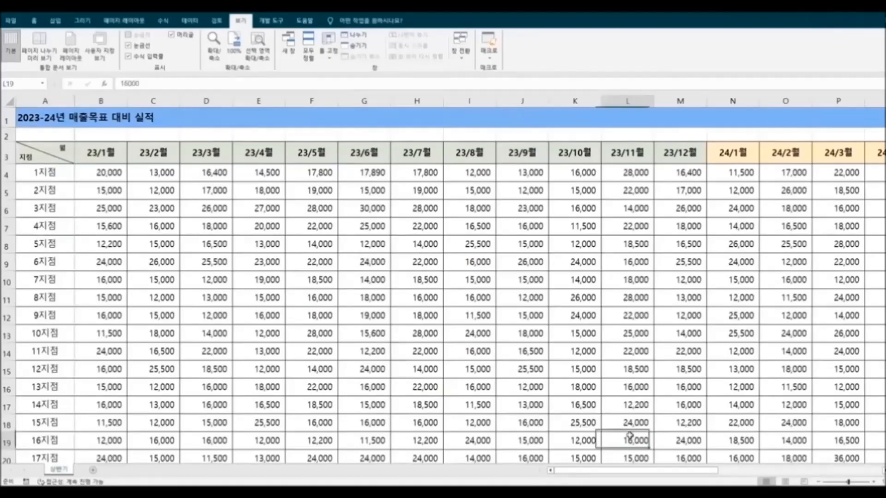
{"action": "left_click_drag", "start_coordinate": [628, 471], "coordinate": [596, 473]}
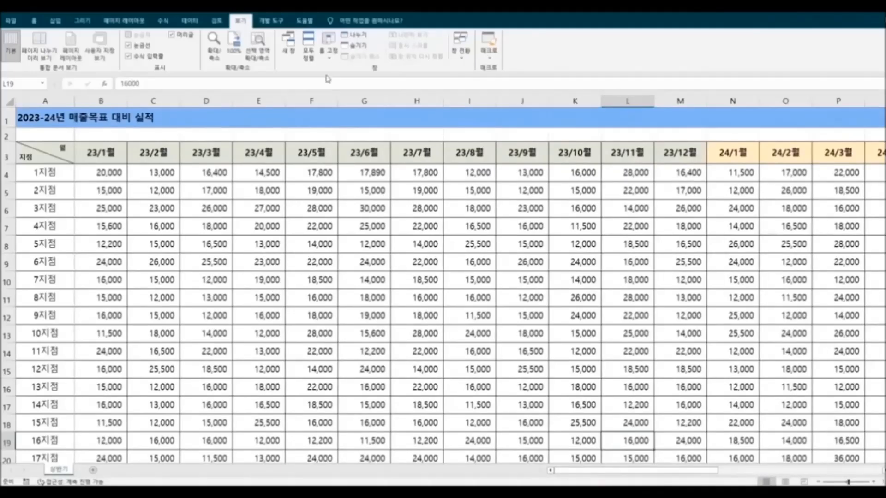
Unfreeze the panes so the first column is no longer locked.
{"action": "left_click", "coordinate": [328, 49]}
{"action": "left_click", "coordinate": [336, 74]}
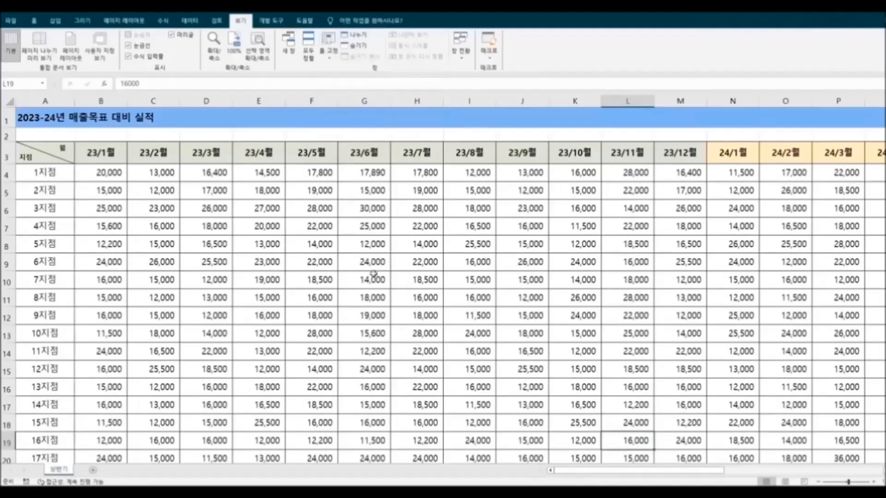
{"action": "left_click", "coordinate": [370, 275]}
Freeze rows 1 to 3 above the 1지점 row and check the month headers against the rows down to 합계.
{"action": "left_click_drag", "start_coordinate": [26, 156], "coordinate": [477, 152]}
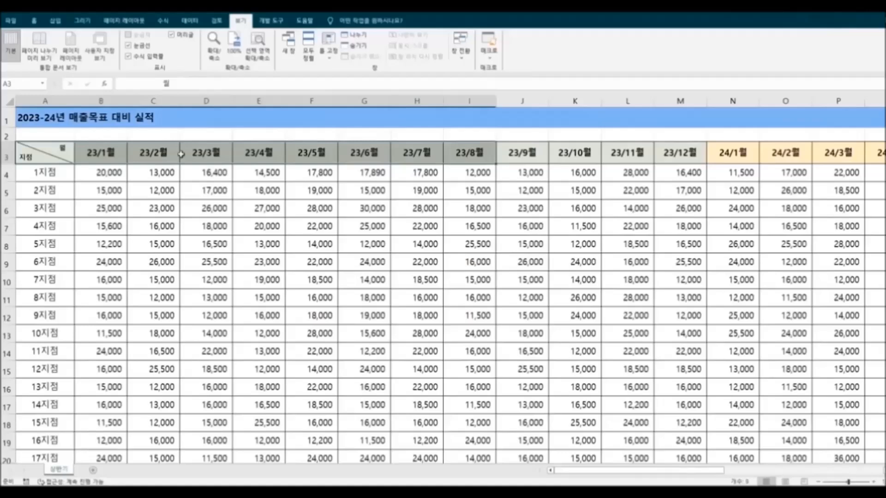
{"action": "left_click", "coordinate": [7, 174]}
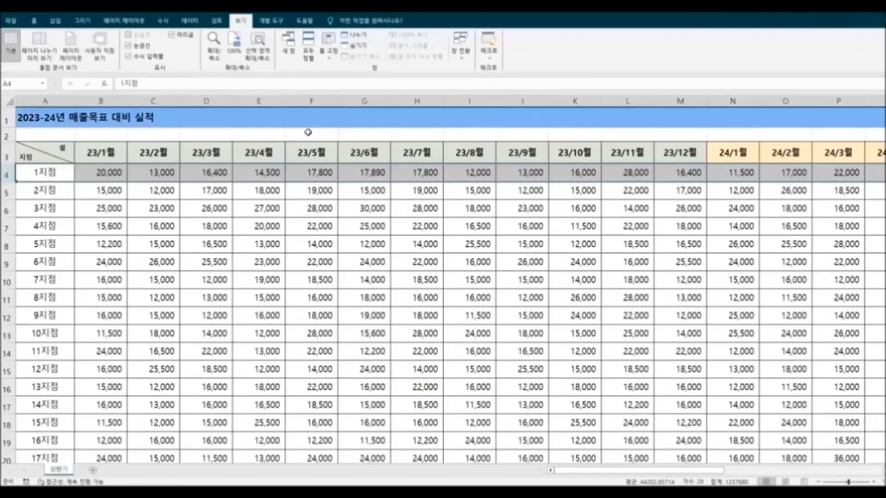
{"action": "left_click", "coordinate": [330, 54]}
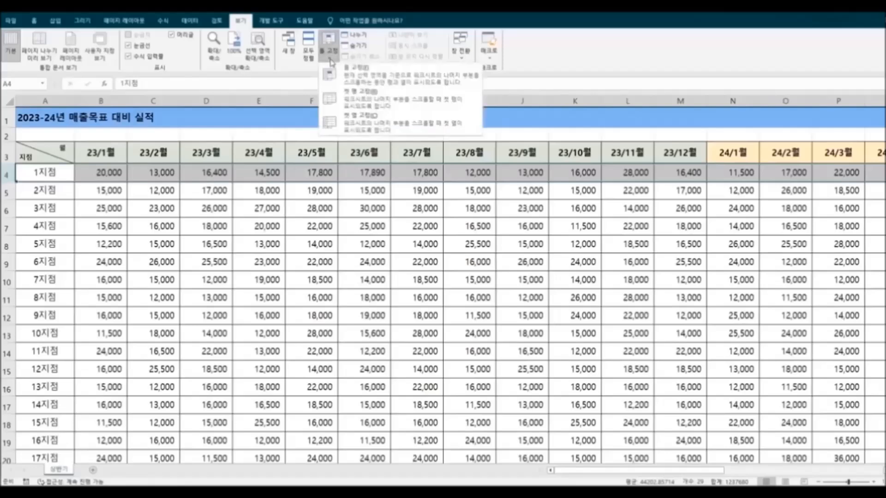
{"action": "left_click", "coordinate": [356, 69]}
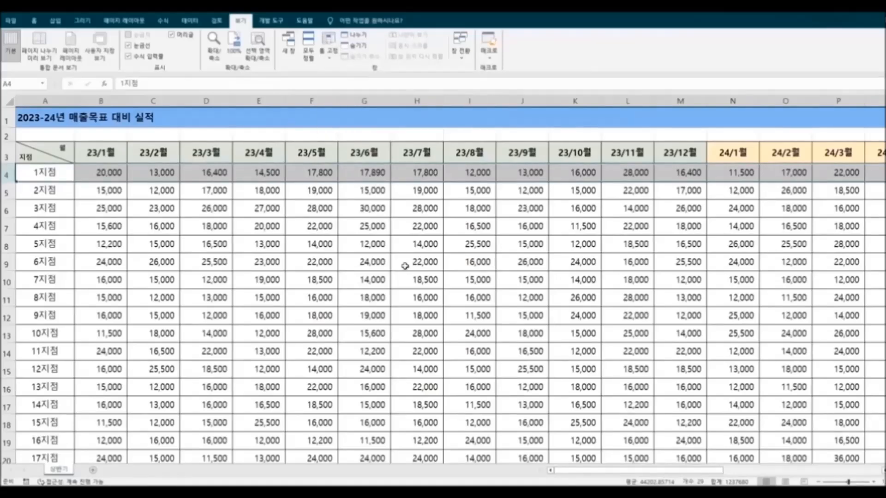
{"action": "scroll", "coordinate": [406, 266], "scroll_direction": "down", "scroll_amount": 5}
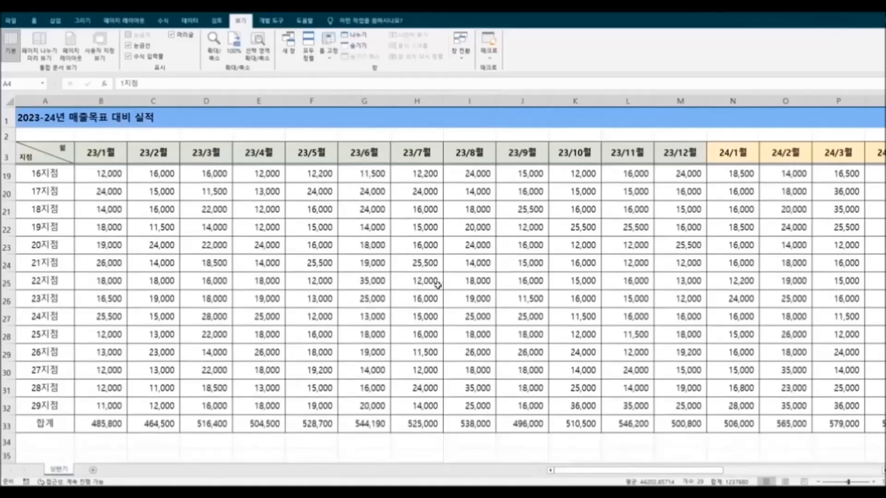
{"action": "scroll", "coordinate": [434, 279], "scroll_direction": "down", "scroll_amount": 1}
{"action": "scroll", "coordinate": [453, 289], "scroll_direction": "up", "scroll_amount": 6}
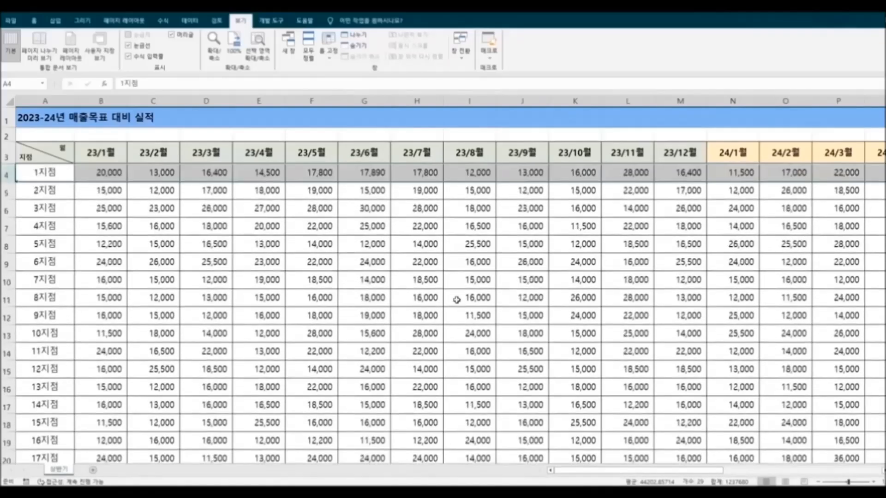
Remove the freeze from the title and month header rows.
{"action": "left_click", "coordinate": [471, 315]}
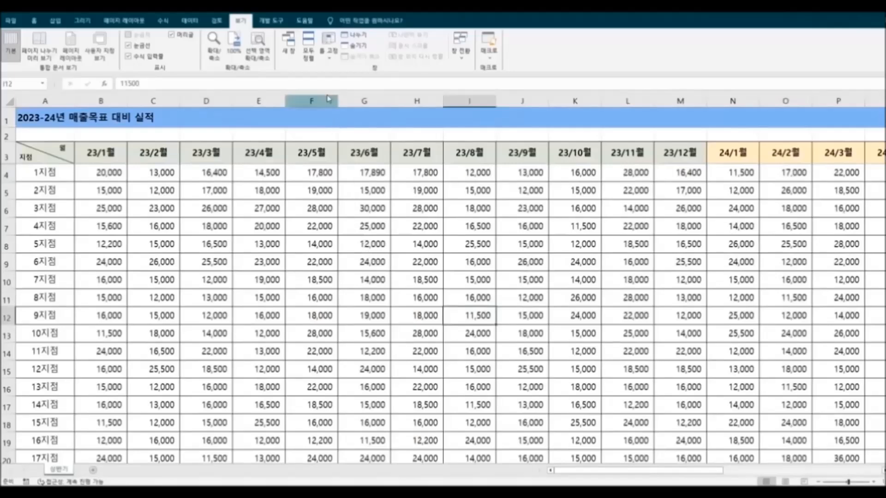
{"action": "left_click", "coordinate": [328, 46]}
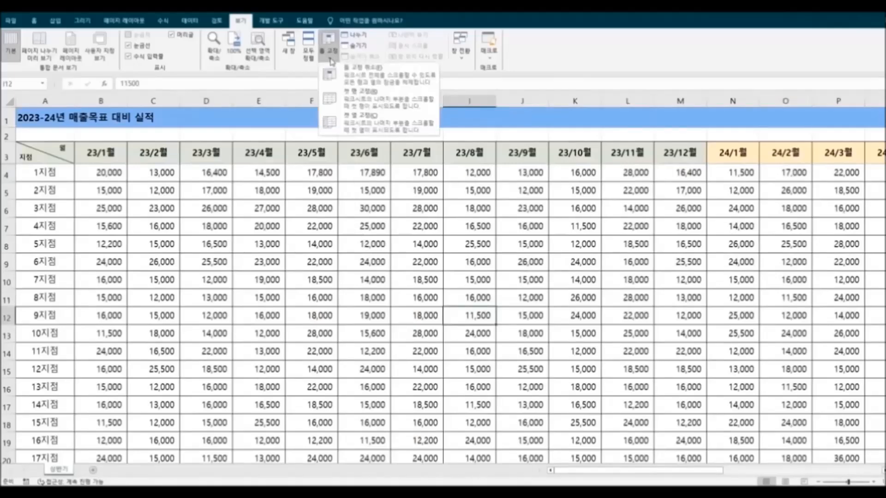
{"action": "left_click", "coordinate": [401, 74]}
{"action": "left_click", "coordinate": [480, 265]}
{"action": "left_click", "coordinate": [482, 266]}
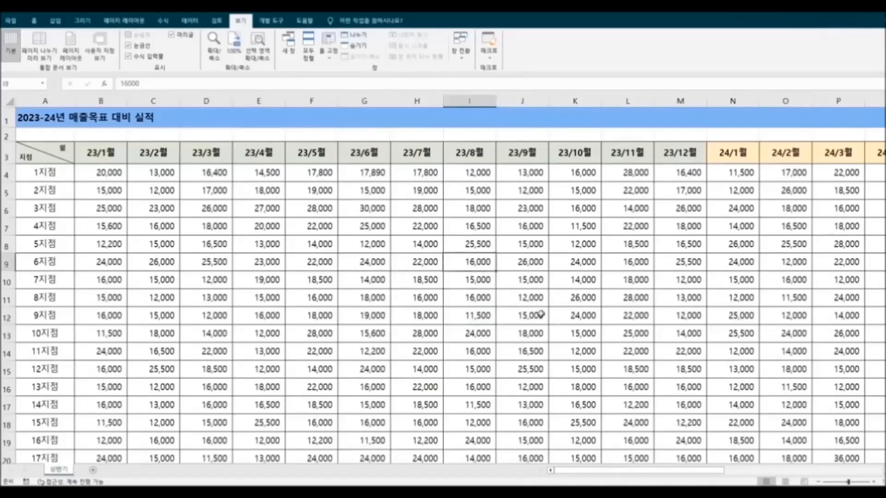